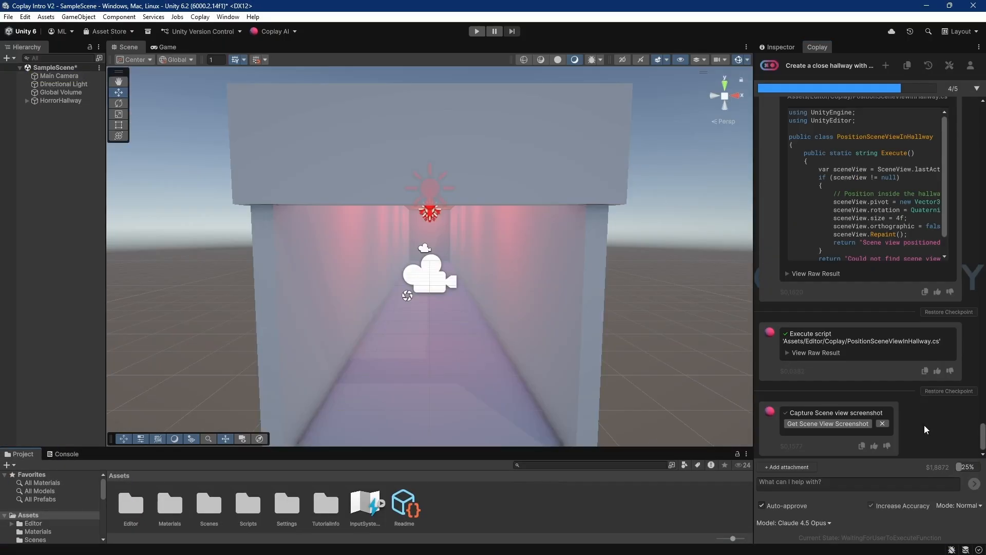
click(828, 424)
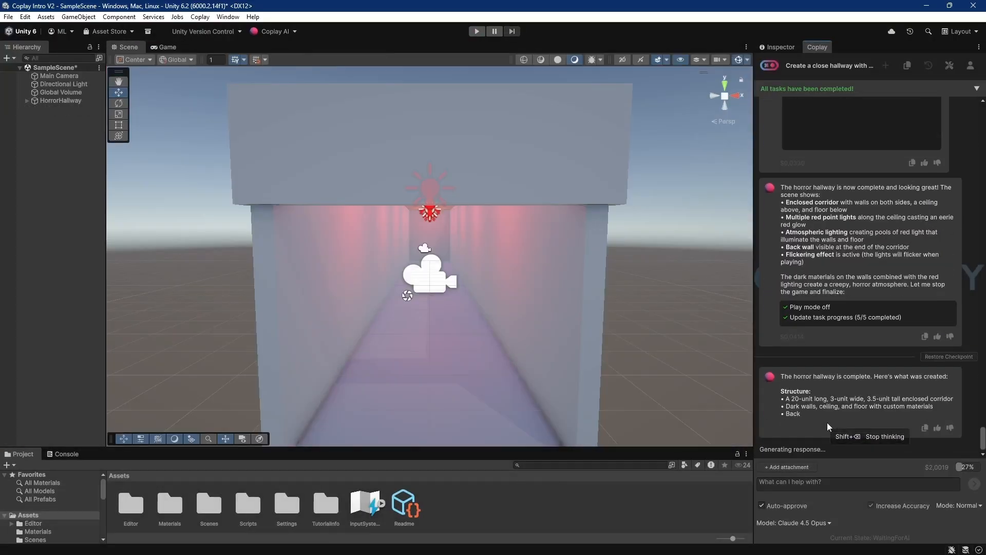
Ask Coplay to create a space background sound, a walking sound and one for the light flicker
text(Create a space sound for back ground sound then a)
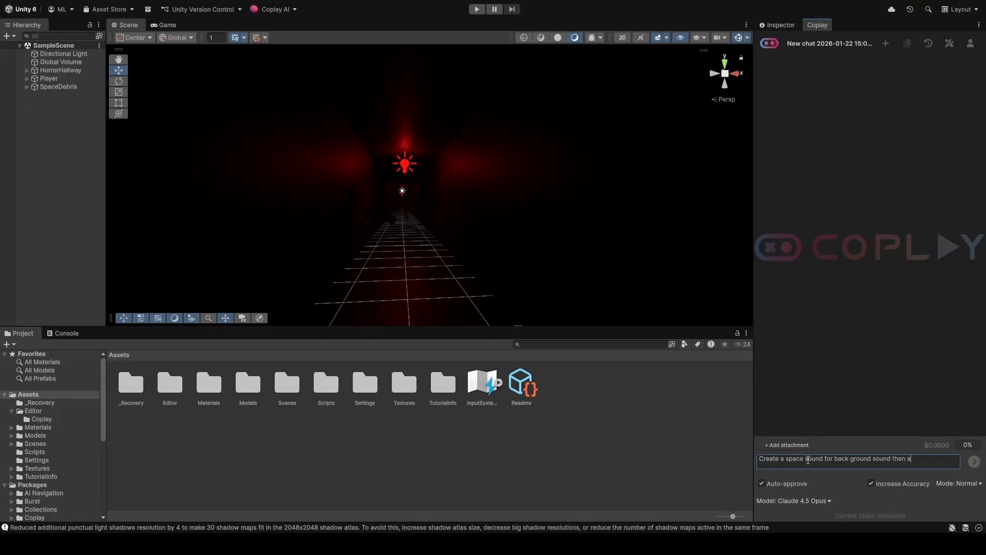
text(d a sound for walking and then one for the light flicker)
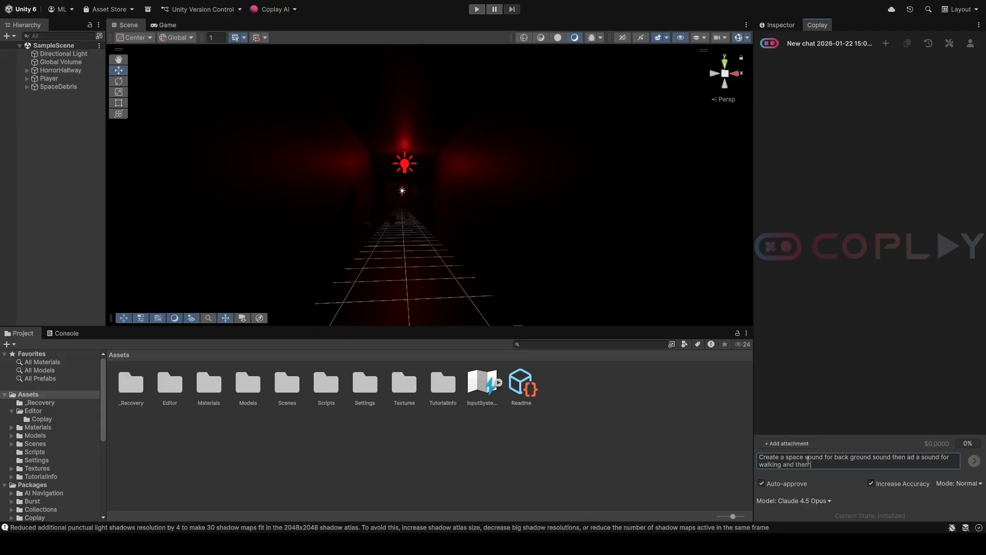
key(Return)
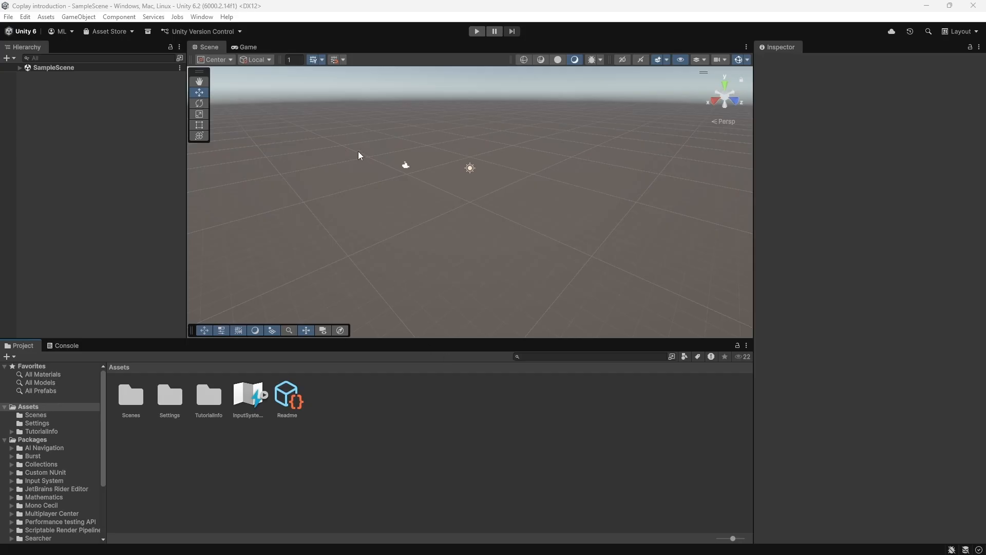
click(201, 17)
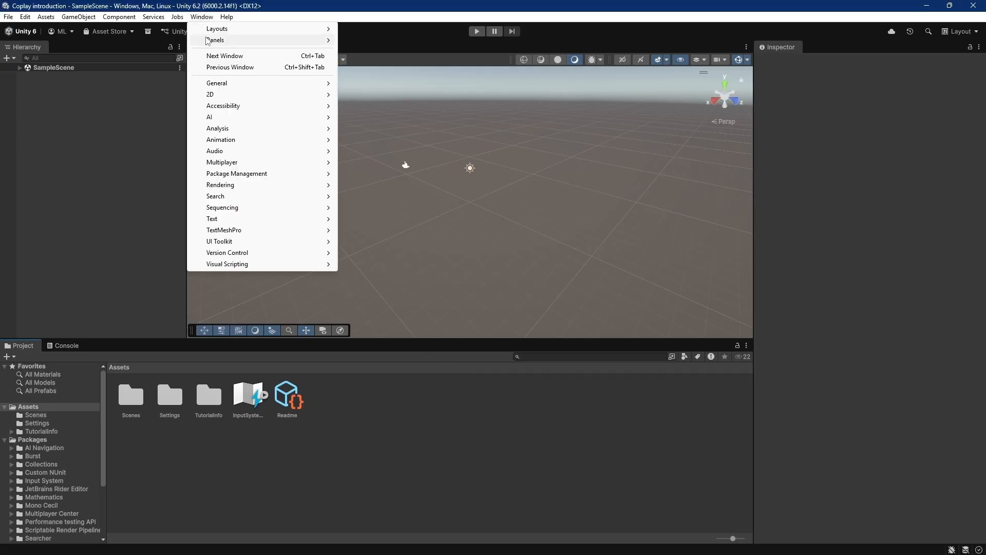
mouse_move(282, 173)
click(367, 173)
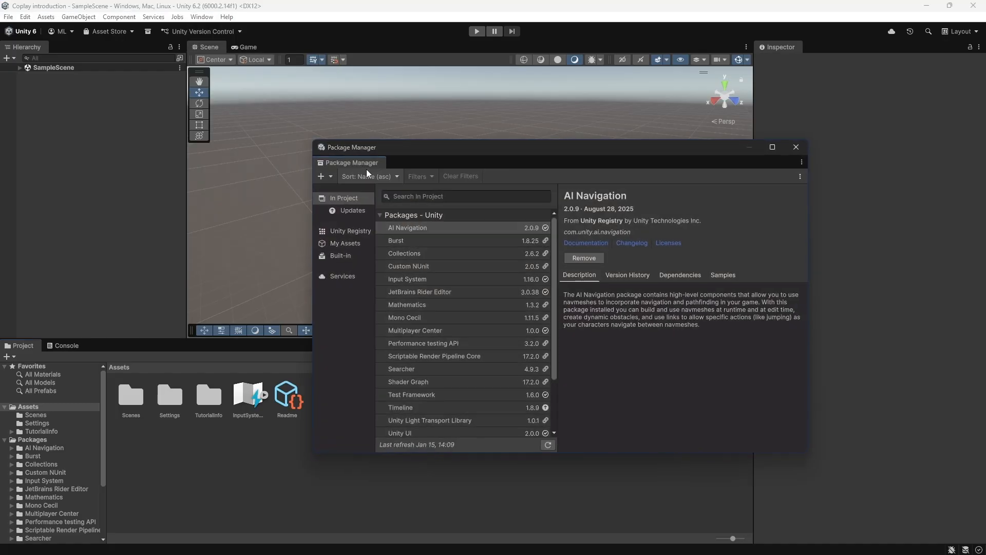
click(330, 177)
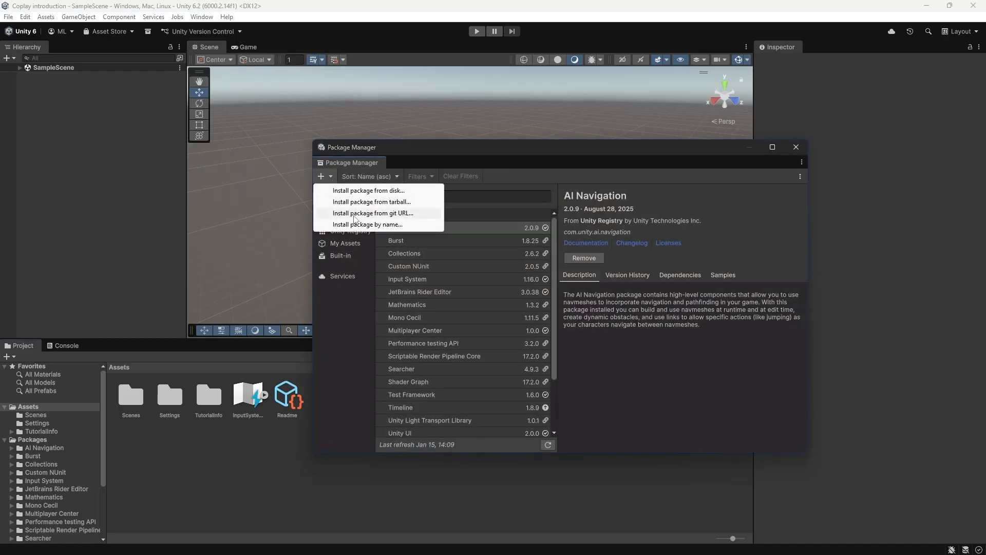
click(355, 214)
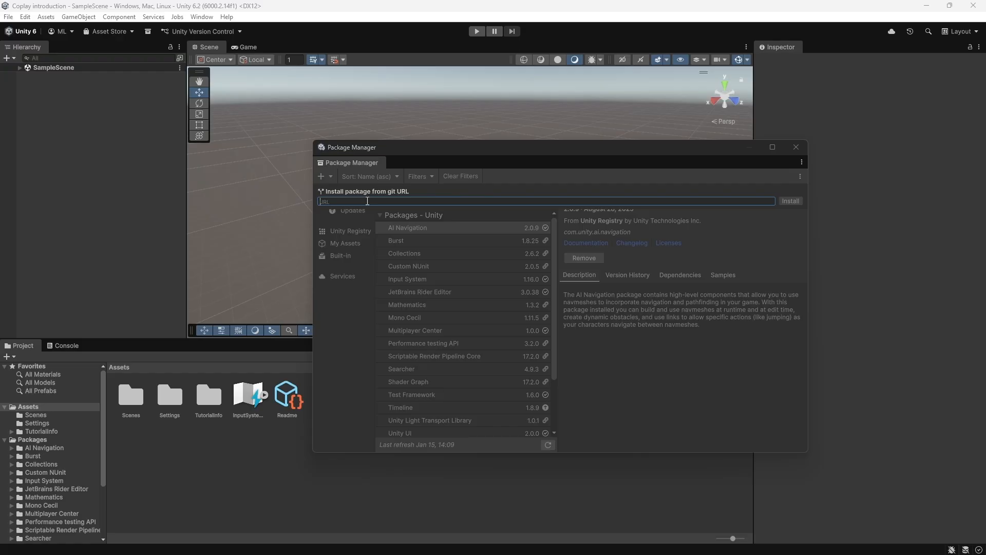
text(https://github.com/CoplayDev/coplay-unity-plugin.git#beta)
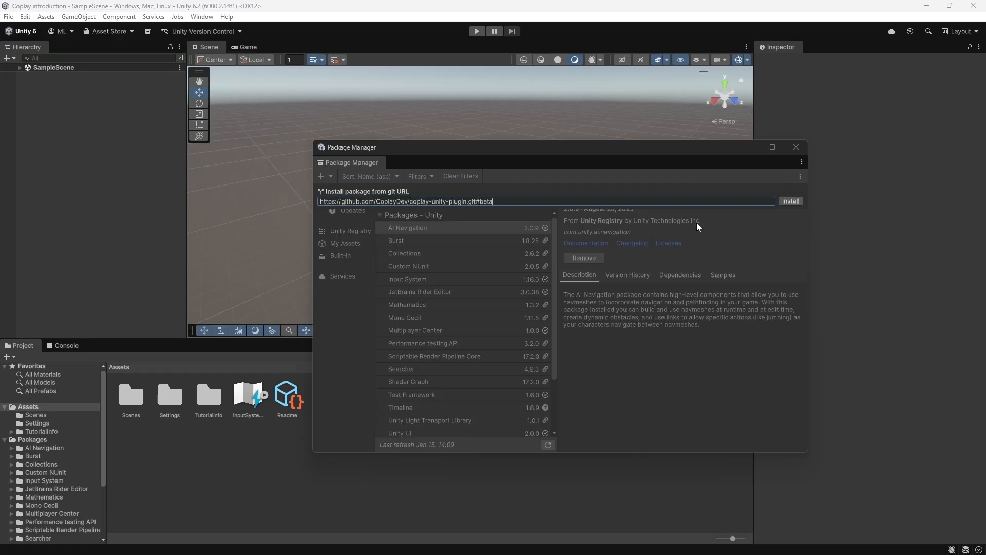
click(783, 198)
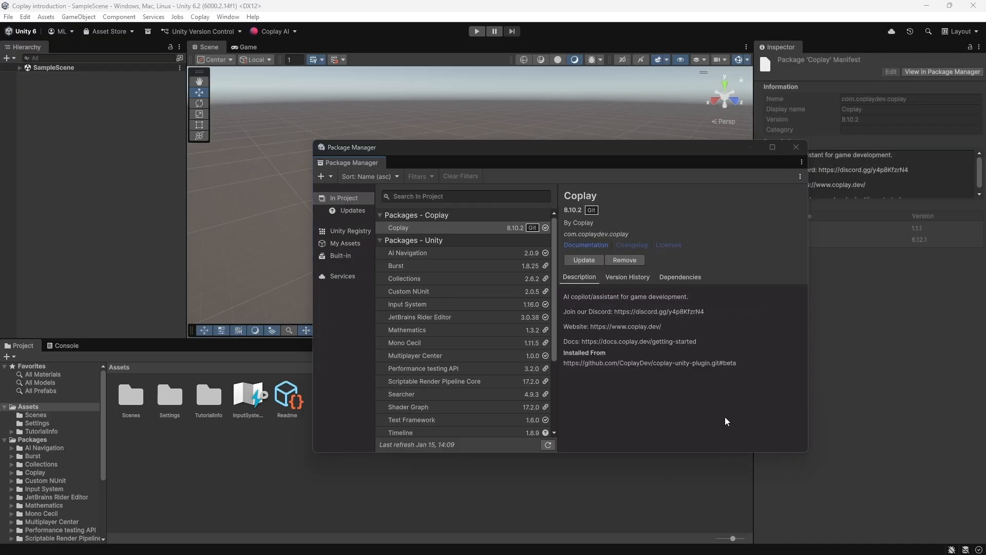
click(795, 148)
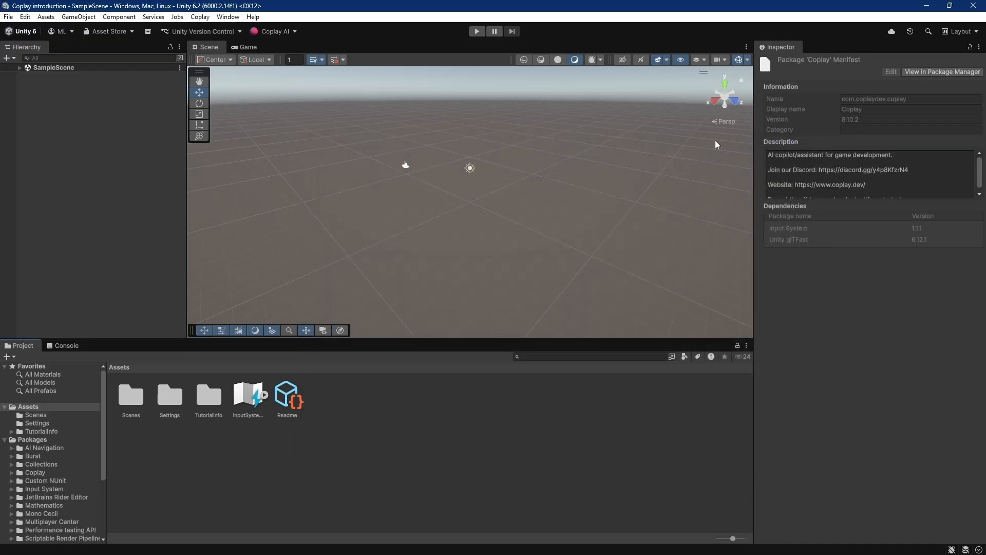
click(272, 30)
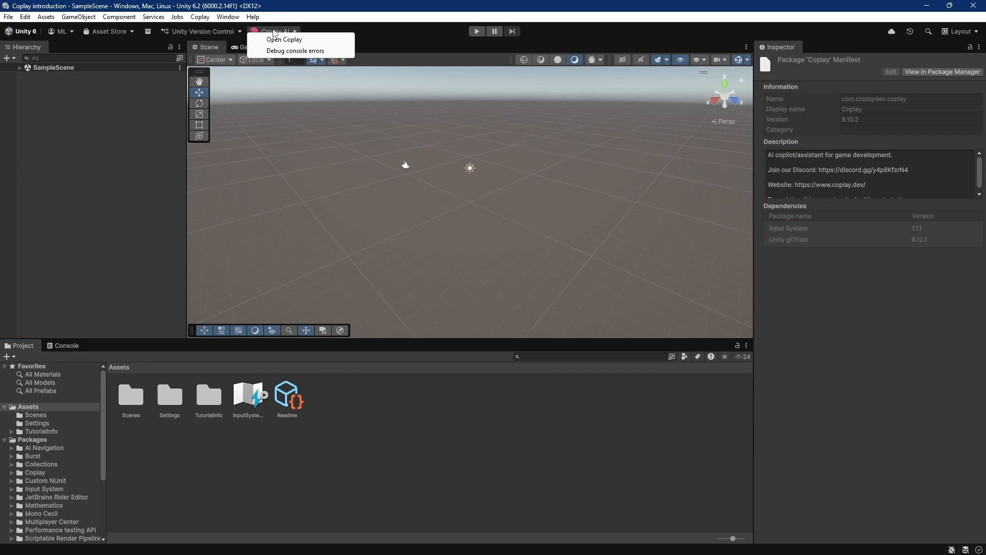
click(284, 40)
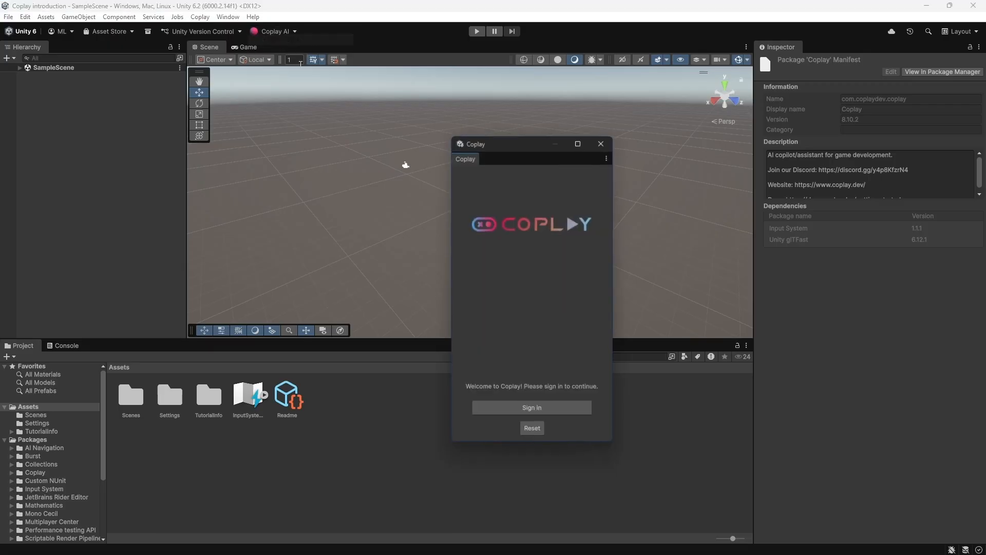
click(604, 141)
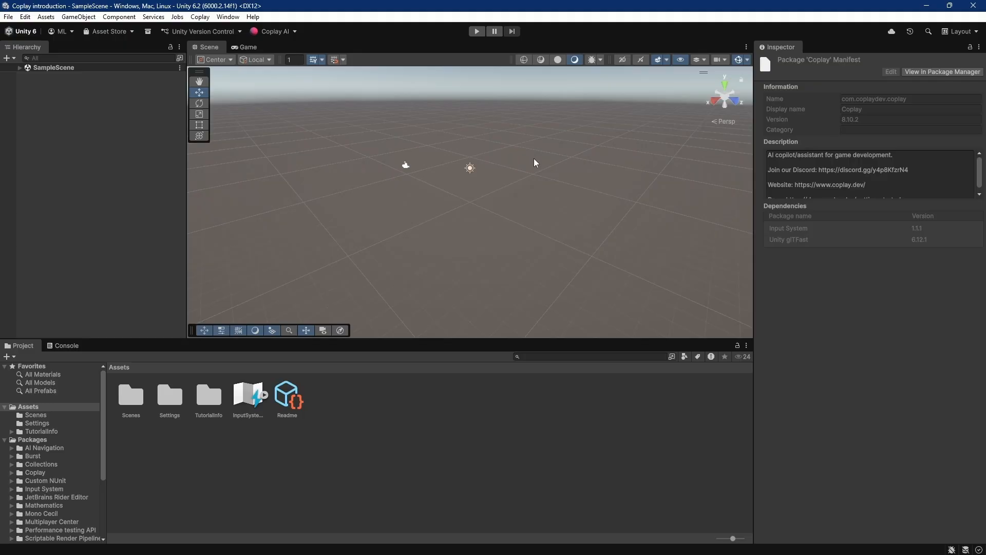
Open the Coplay window and dock it as a tab next to the Inspector
key(ctrl+g)
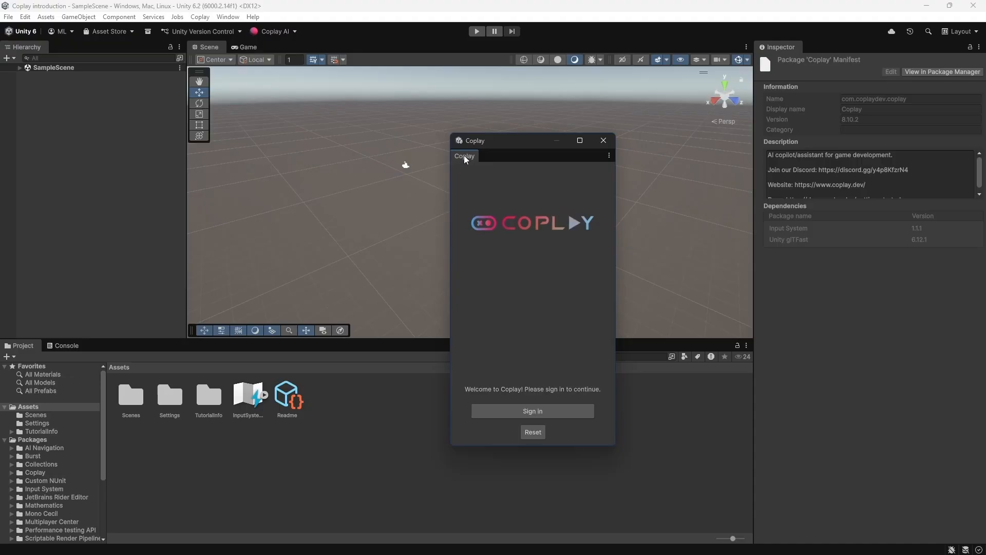
drag(465, 159, 751, 252)
drag(746, 138, 809, 44)
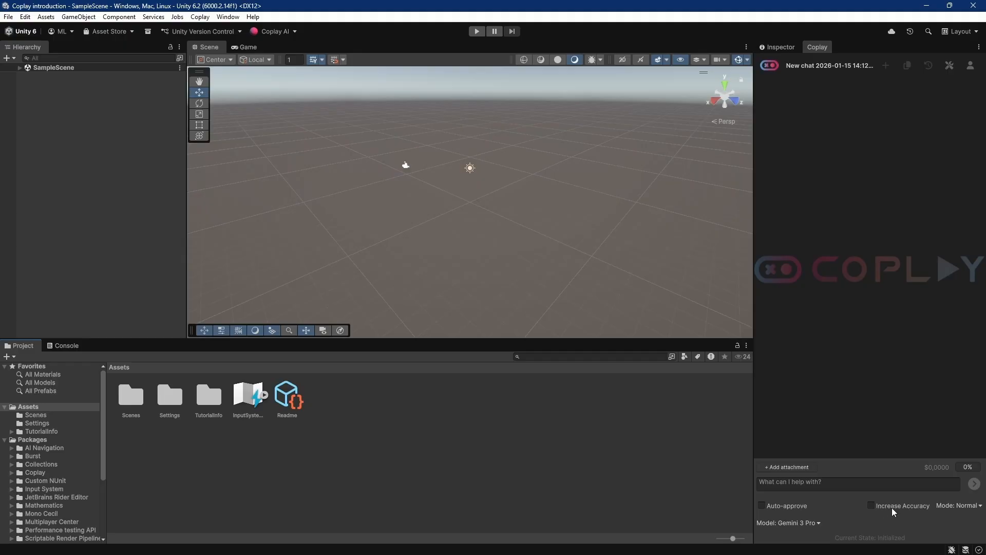
Examine the available chat modes and AI models in Coplay without changing the selection
click(968, 507)
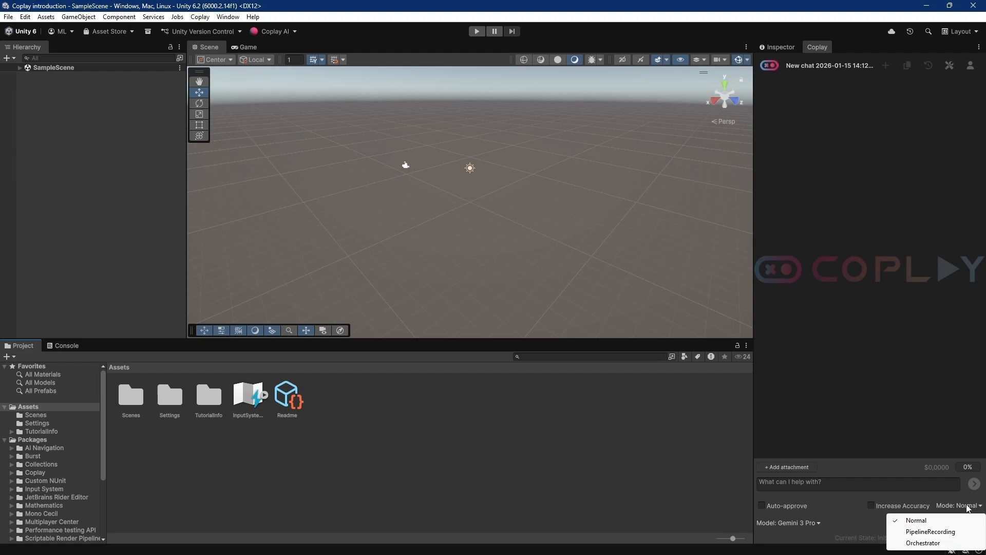
click(816, 522)
click(818, 524)
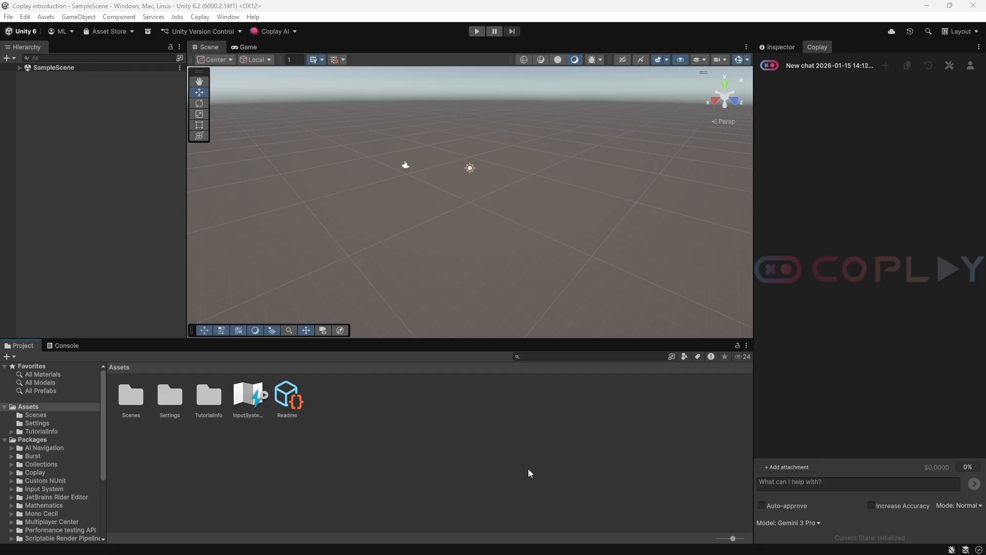
click(528, 469)
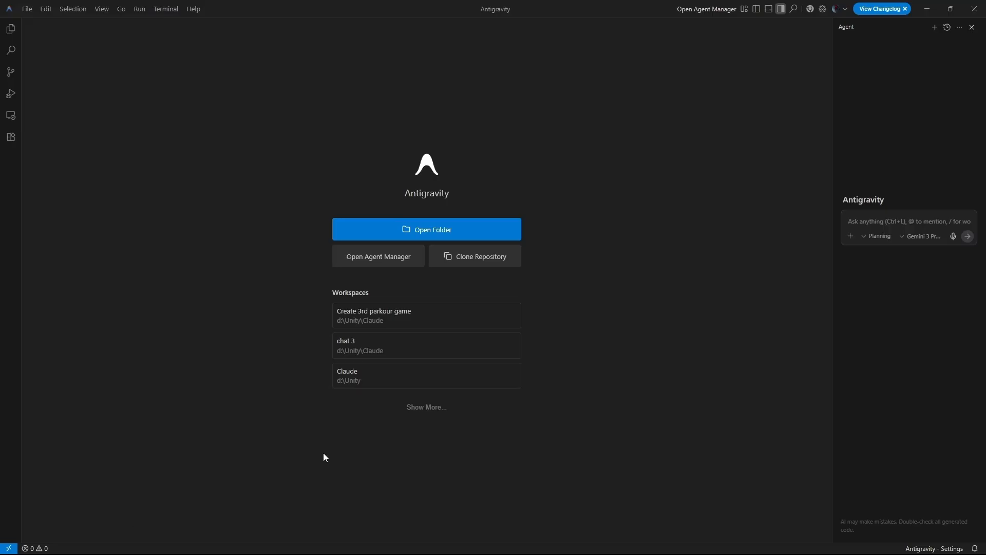
Open the MCP server management page and examine the coplay-mcp raw configuration in mcp_config.json
click(324, 460)
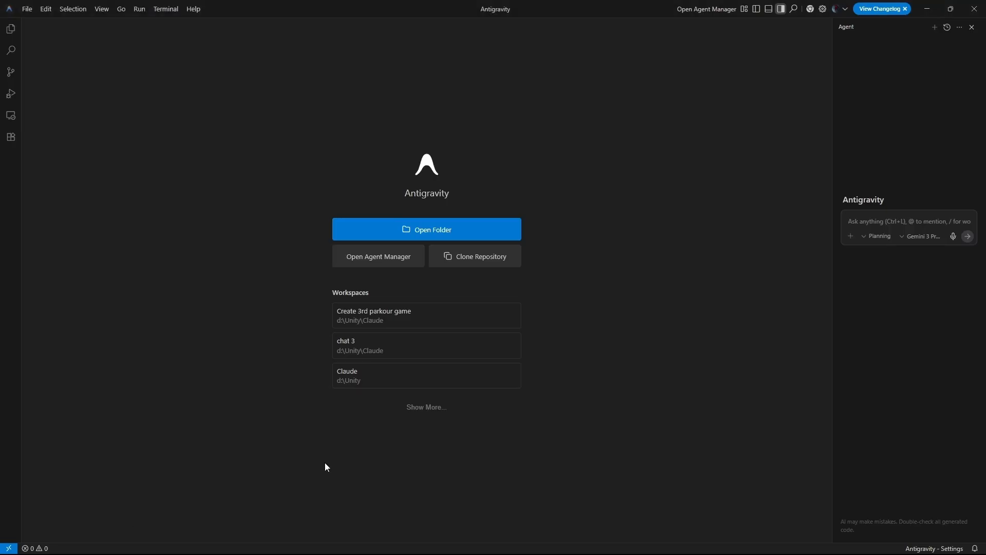
click(960, 28)
click(935, 61)
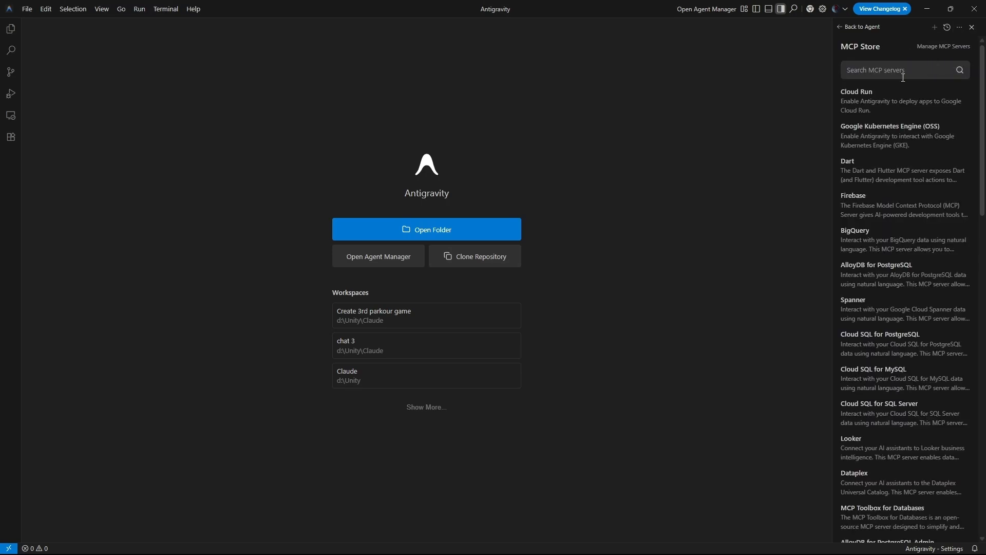
click(931, 46)
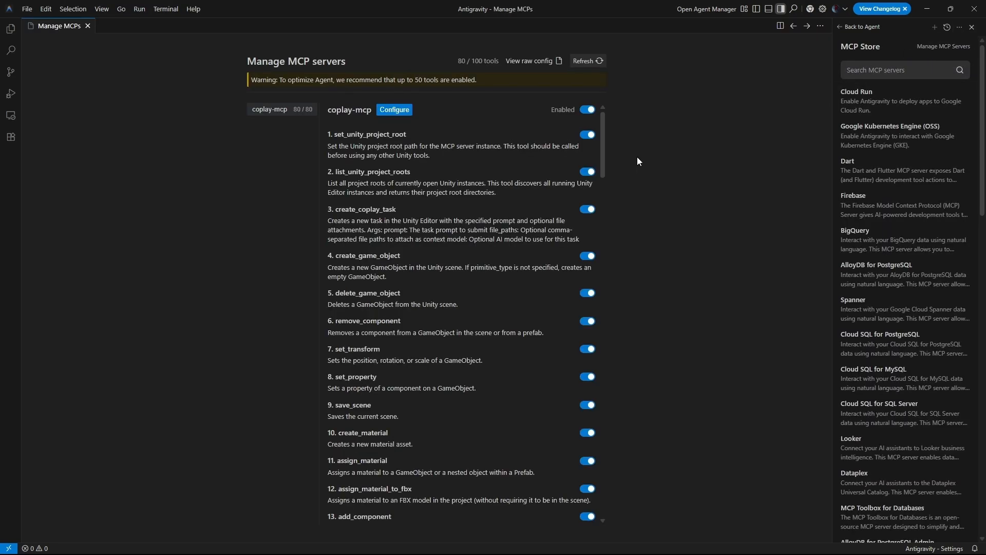
click(540, 66)
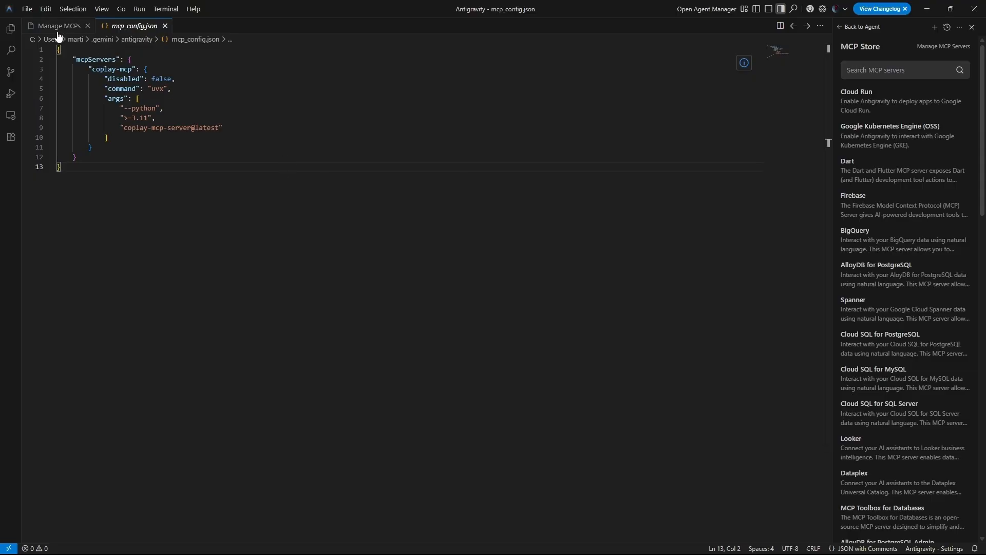
click(165, 26)
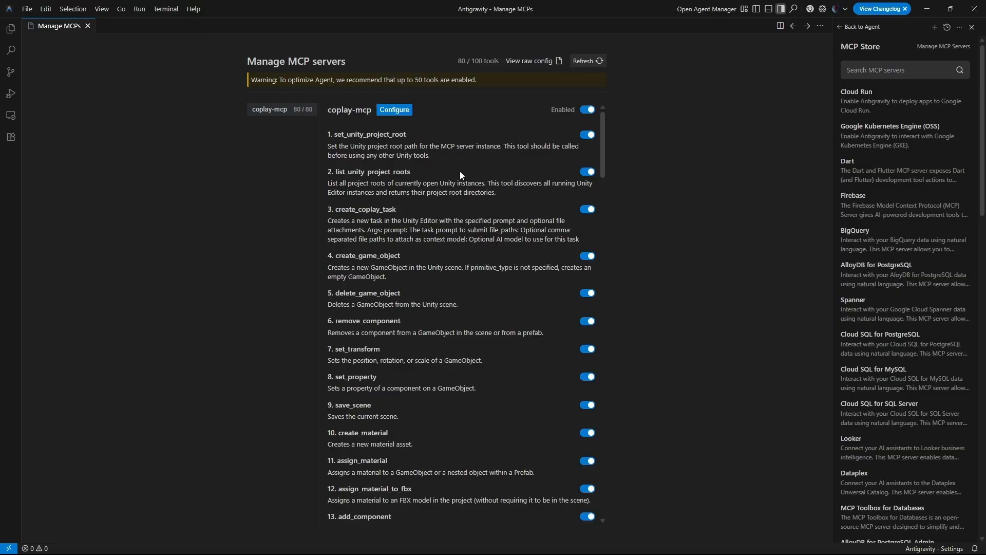
Review the list of coplay-mcp tools, then close the MCP management page and the agent panel
scroll(461, 175, down, 15)
scroll(461, 174, down, 20)
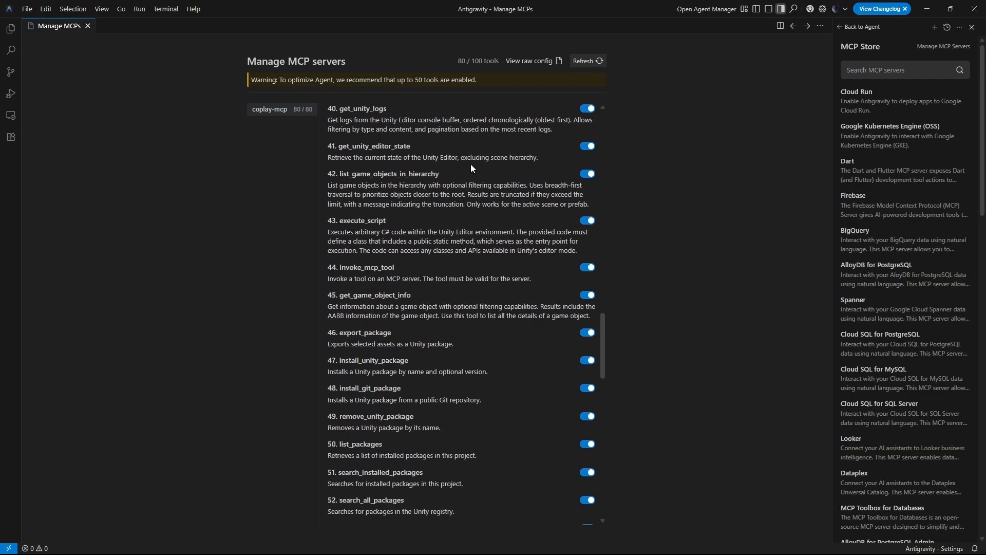
scroll(468, 171, up, 10)
scroll(468, 171, up, 15)
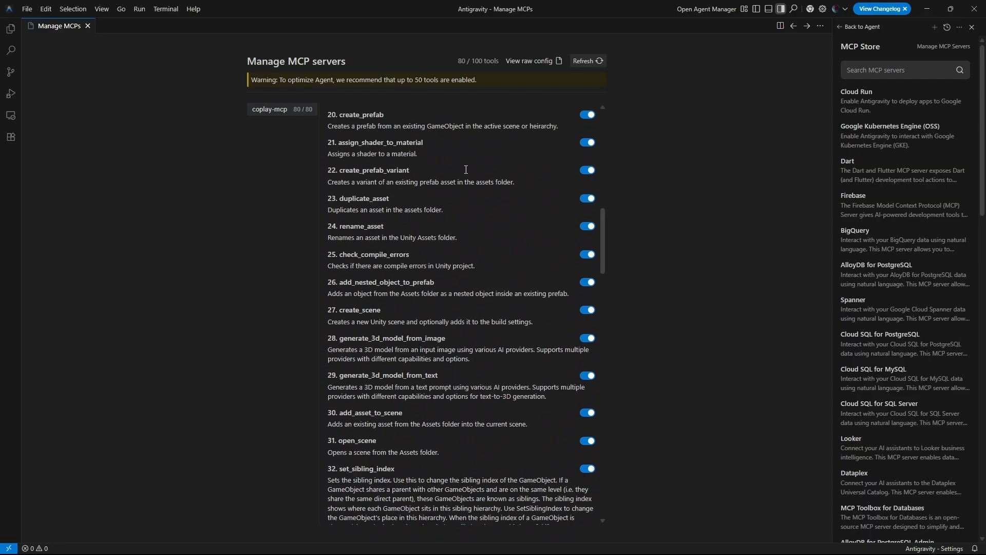
click(87, 26)
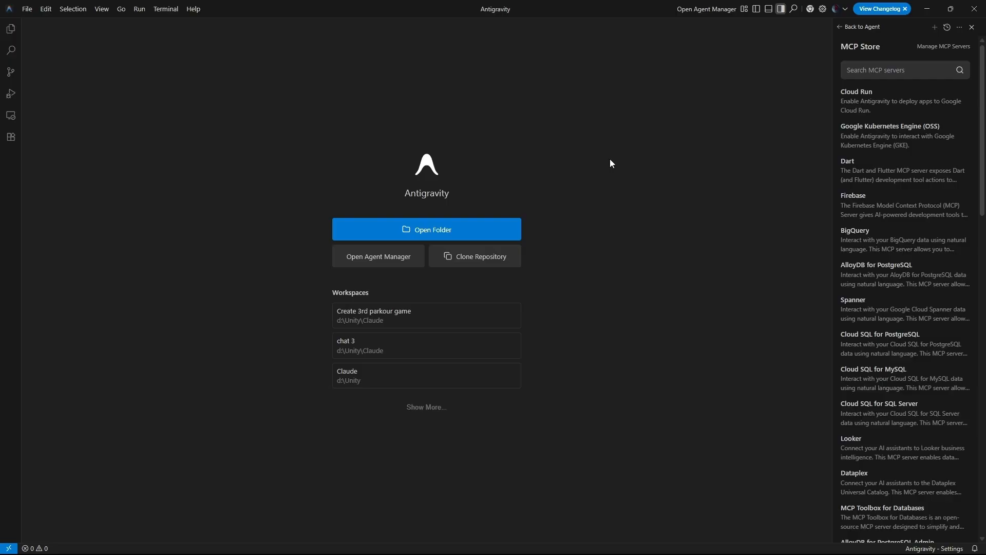
click(971, 26)
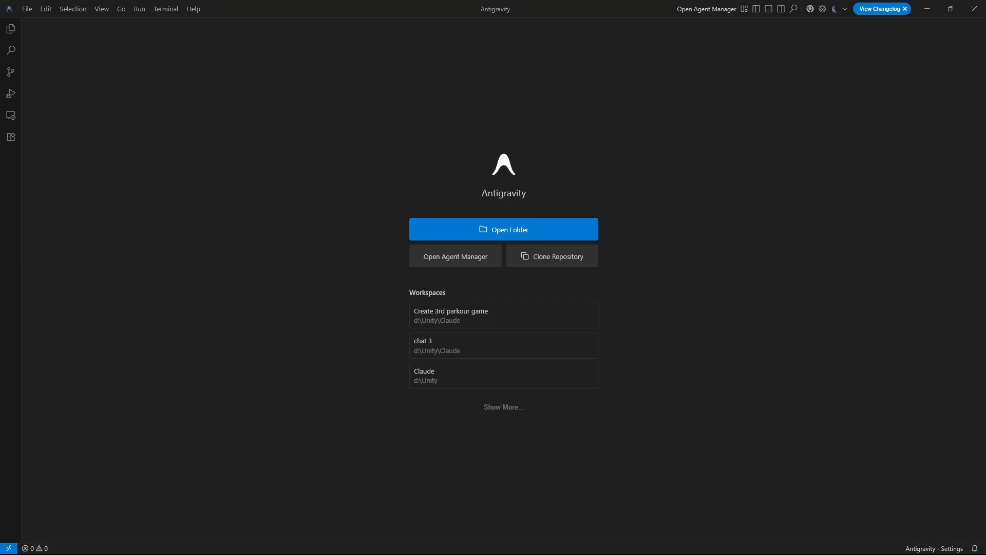
Switch to Unity and send Coplay the prompt "Tell me about this project"
key(alt+Tab)
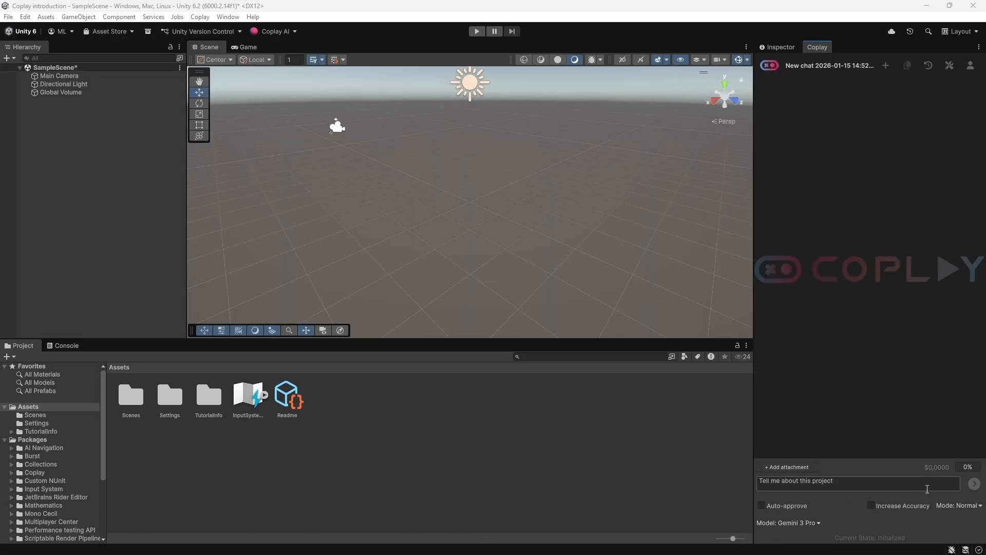
click(974, 487)
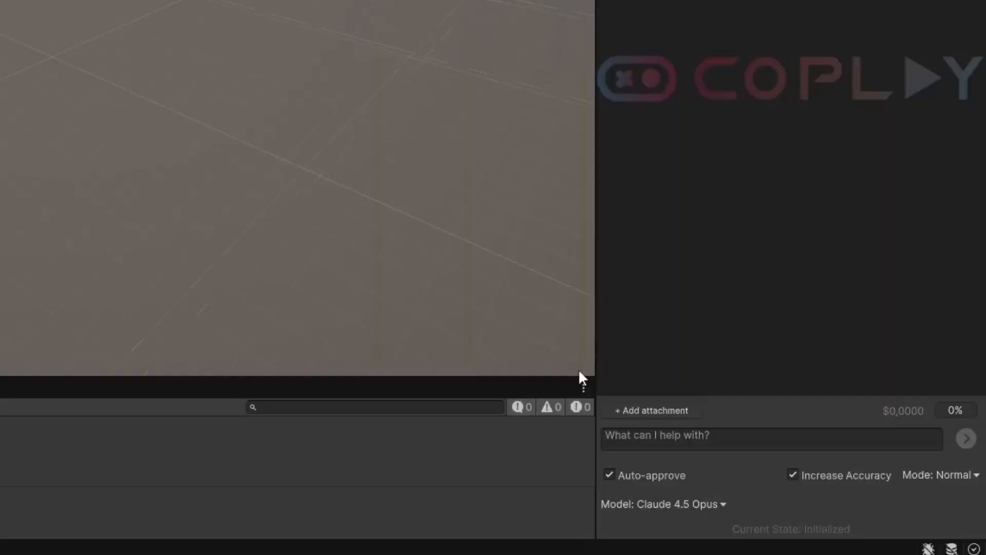
Send Coplay the prompt "Create a close hallway with flickering red lights in it to give a horror feel"
click(804, 479)
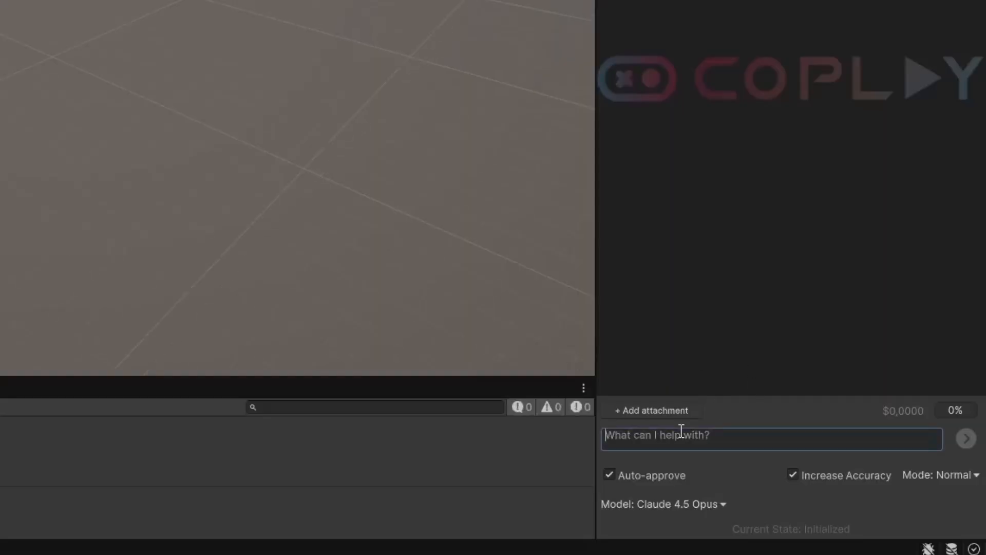
text(Create)
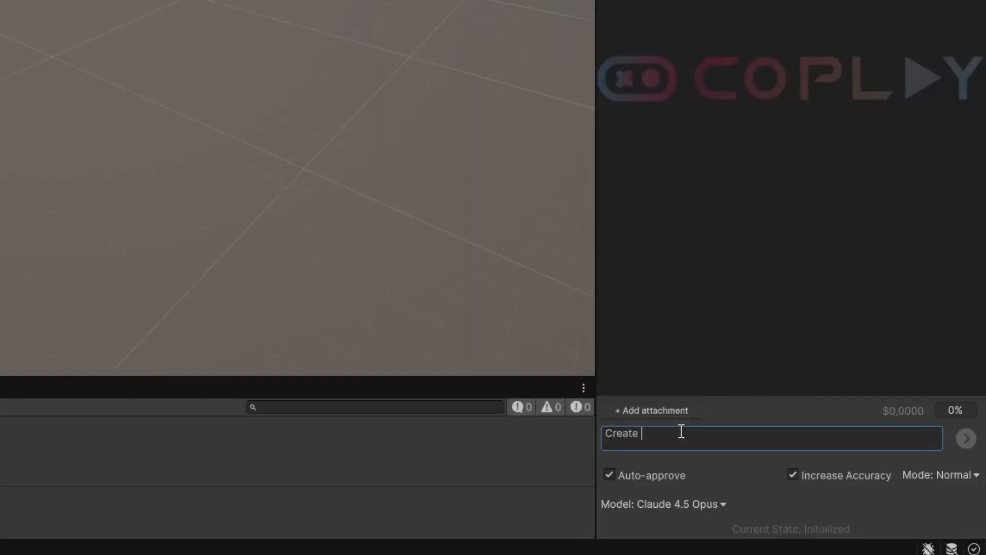
text( a close hallway with flickering)
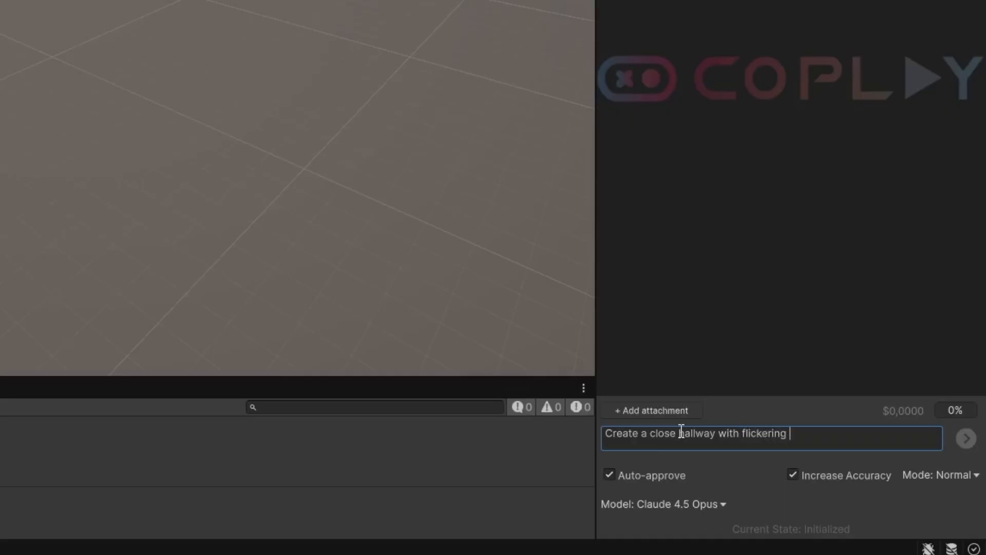
text( red lights in it to give a)
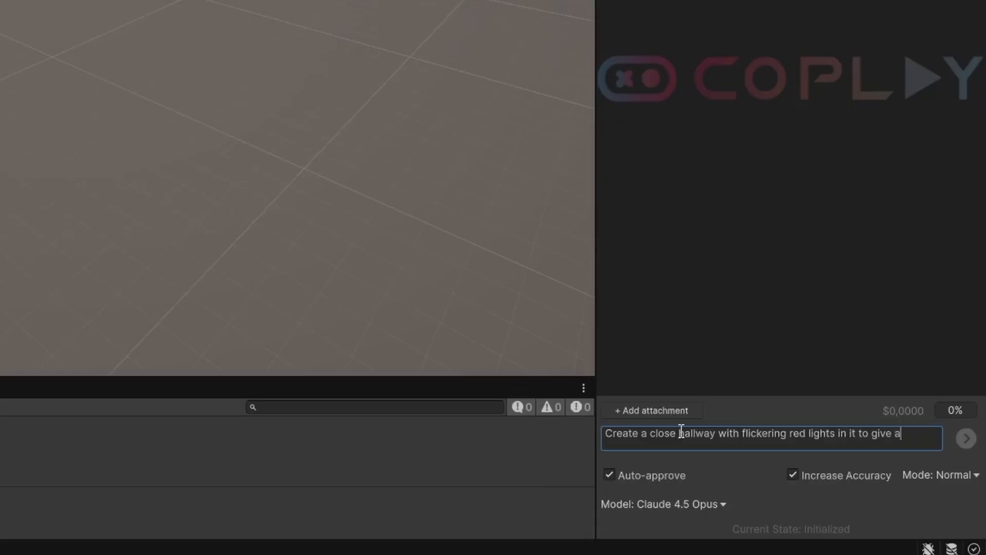
text( horror feel)
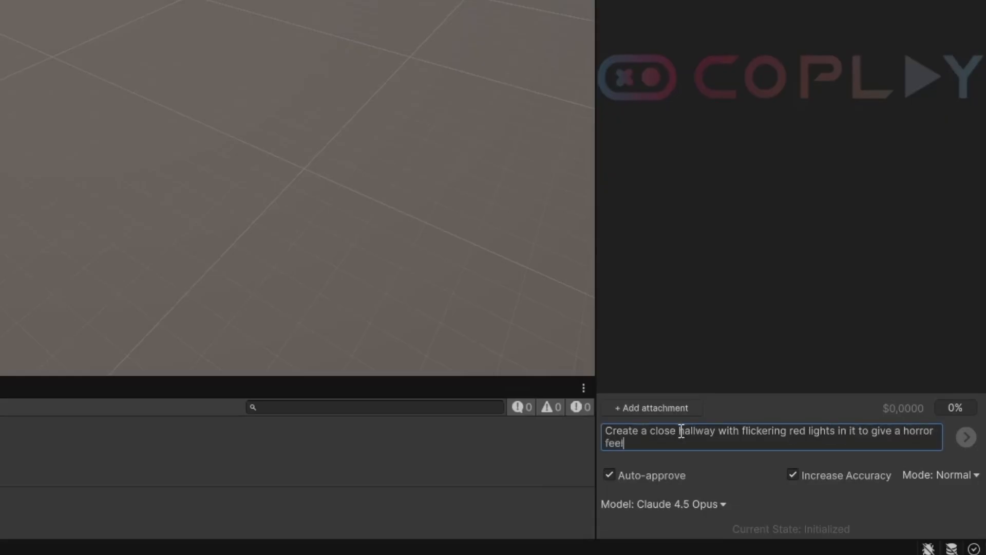
key(Return)
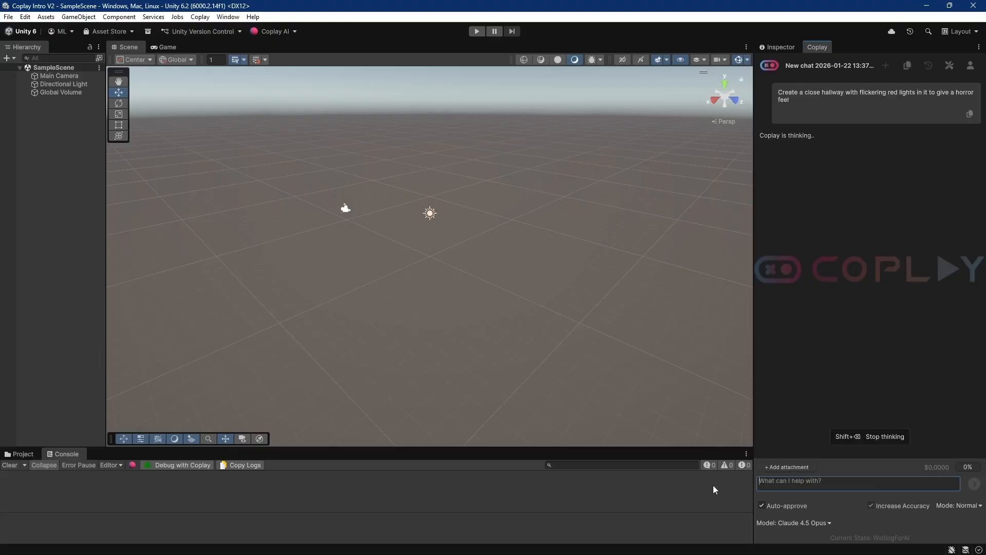
Expand Coplay's task list for the hallway, review its planned tasks, and collapse the list
click(713, 485)
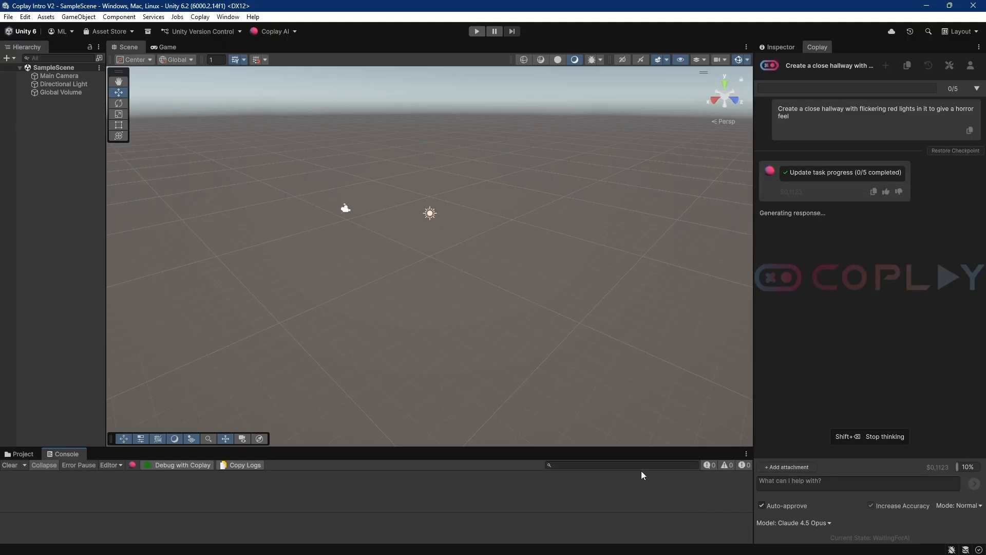
click(977, 89)
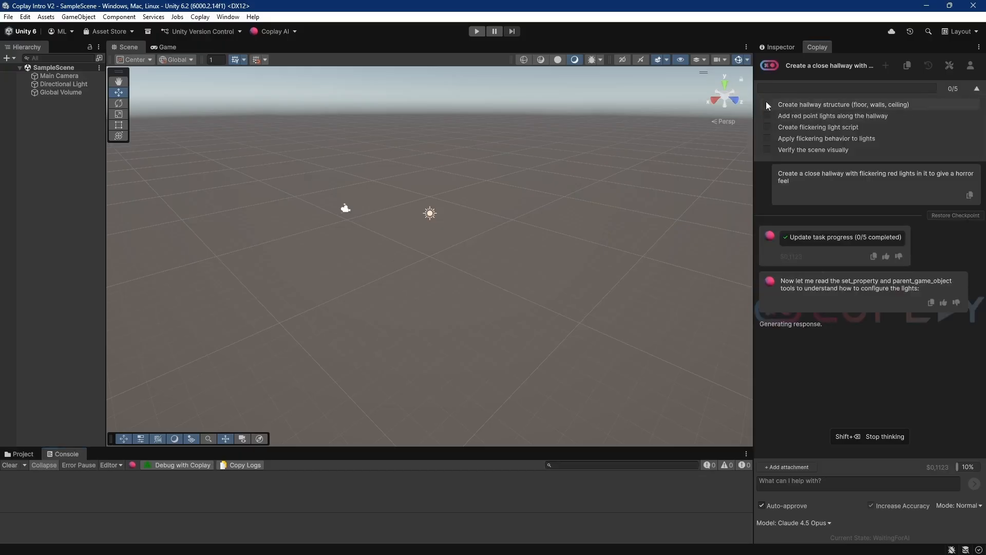
click(977, 88)
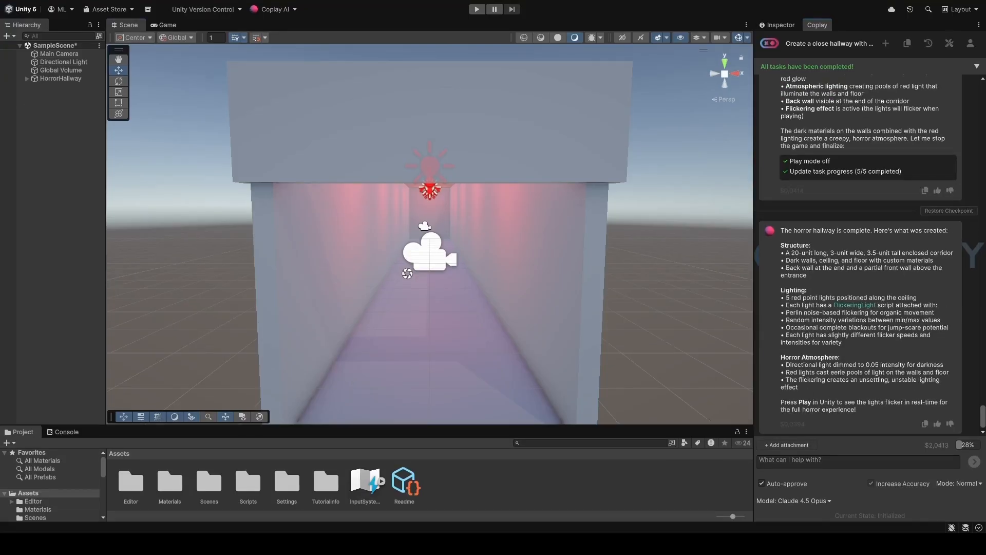
Examine the generated hallway in the Scene view from the outside and along its interior
alt+drag(411, 200, 508, 194)
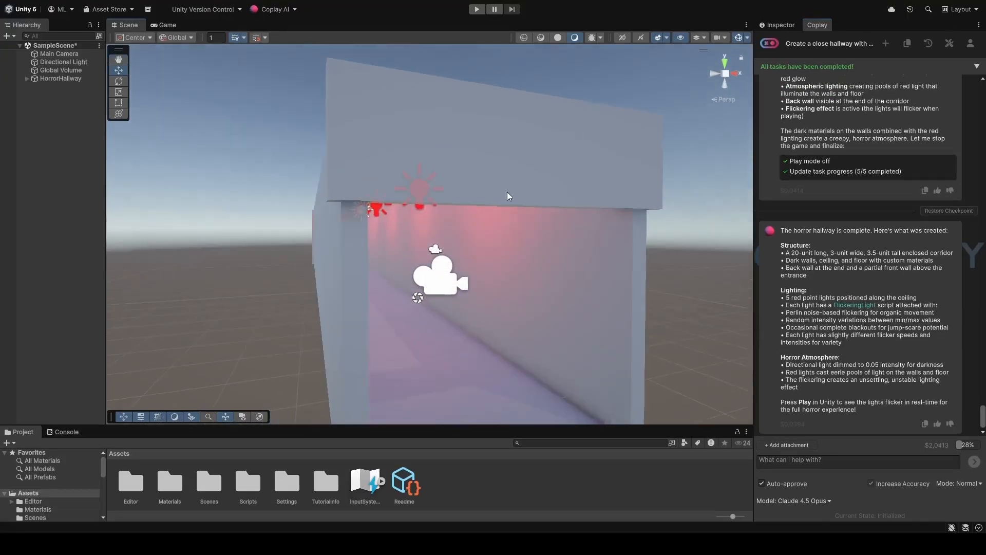
click(509, 194)
scroll(509, 212, down, 3)
scroll(509, 211, down, 1)
key(r)
drag(480, 135, 481, 224)
key(w)
key(w)
right_drag(488, 235, 453, 232)
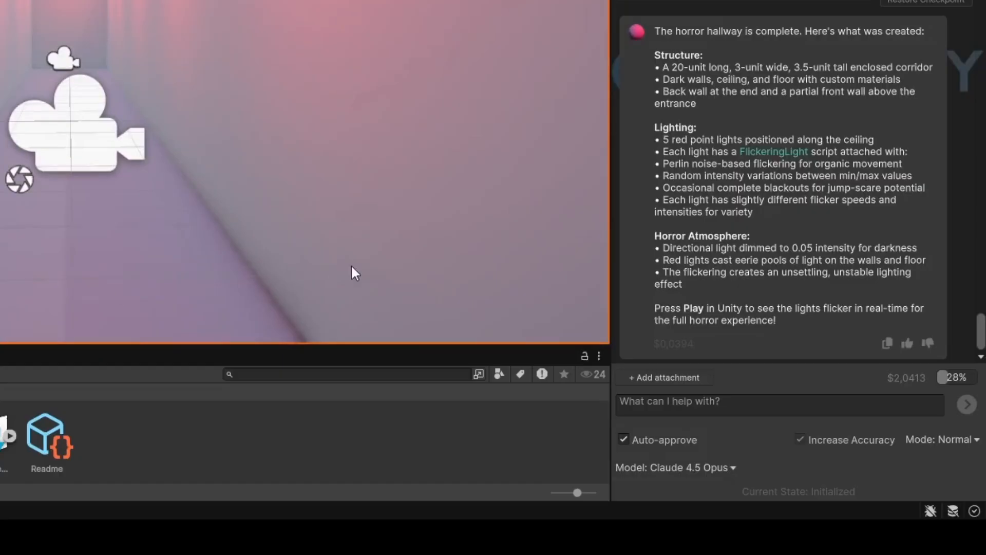
Send Coplay the prompt "Ok now fix the lighting so that it is dark and gloomy also make it real time lighting"
click(866, 461)
text(Ok)
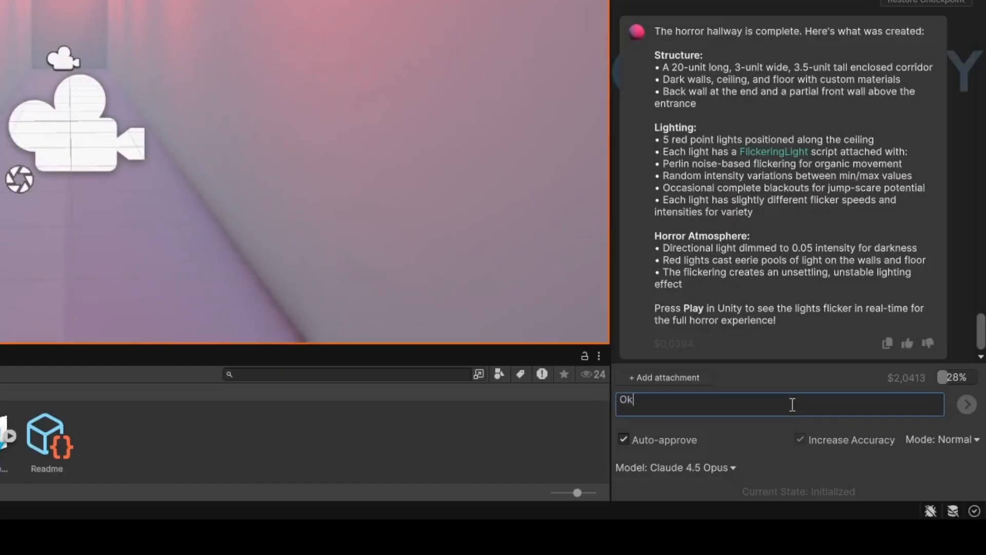
text( now fix the lighting so that )
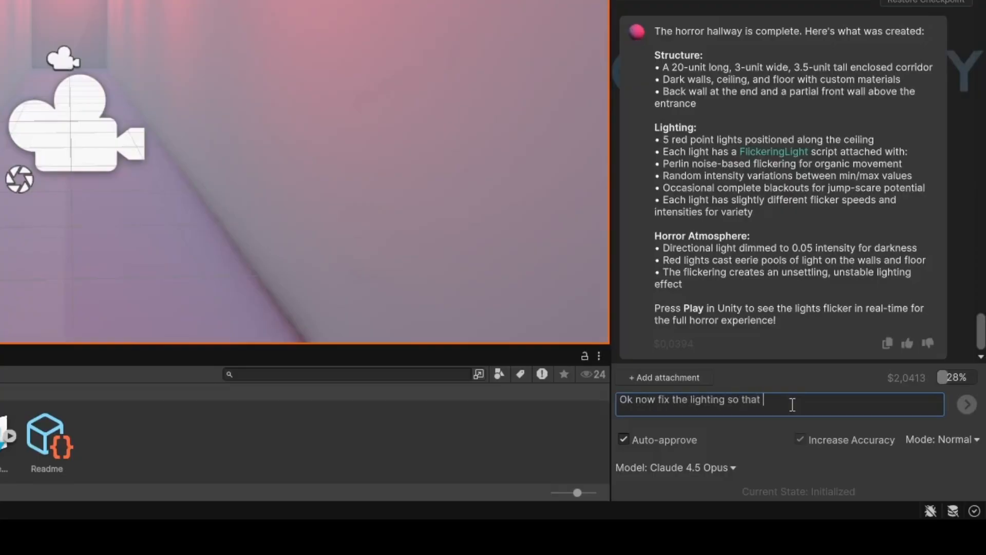
text(it is dark and gloomy also )
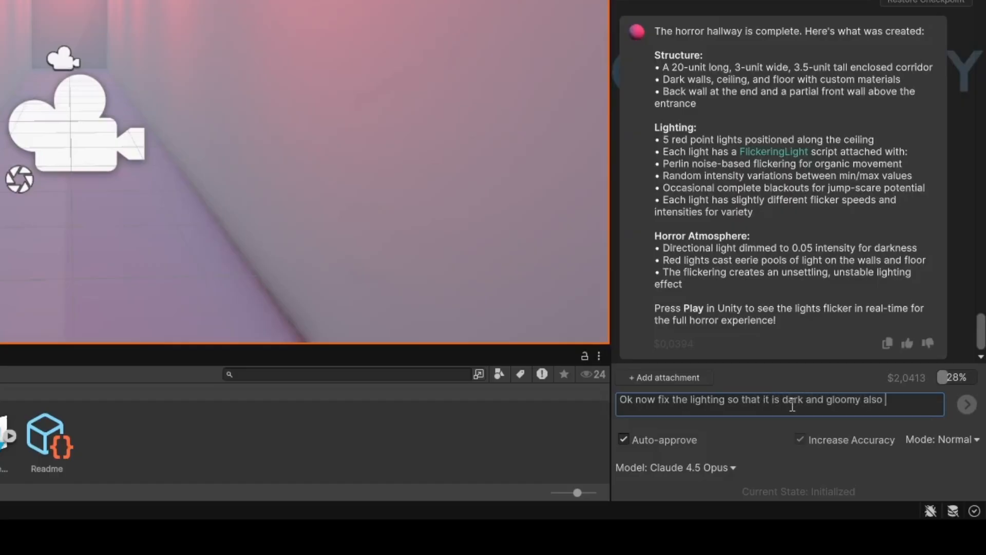
text(make it real time lighting)
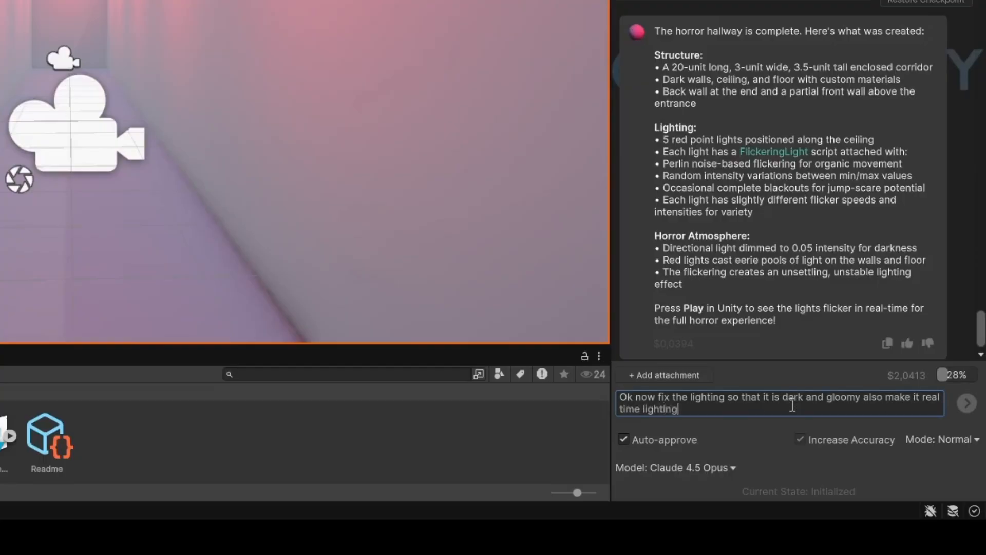
key(Return)
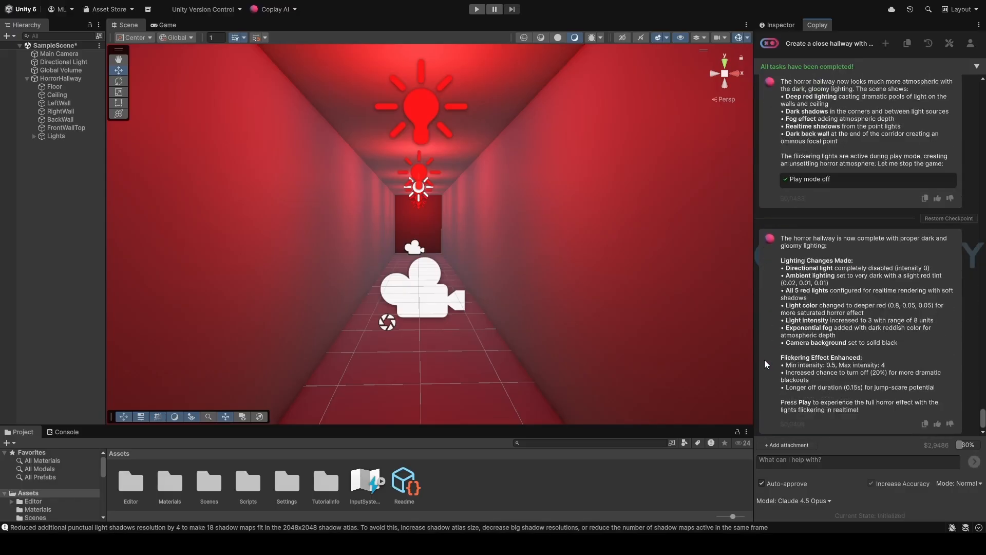
Select RedLight_1 through RedLight_5 together and lower their light intensity to 0.86
right_drag(469, 239, 447, 246)
key(w)
click(435, 224)
key(s)
click(72, 146)
shift+click(71, 177)
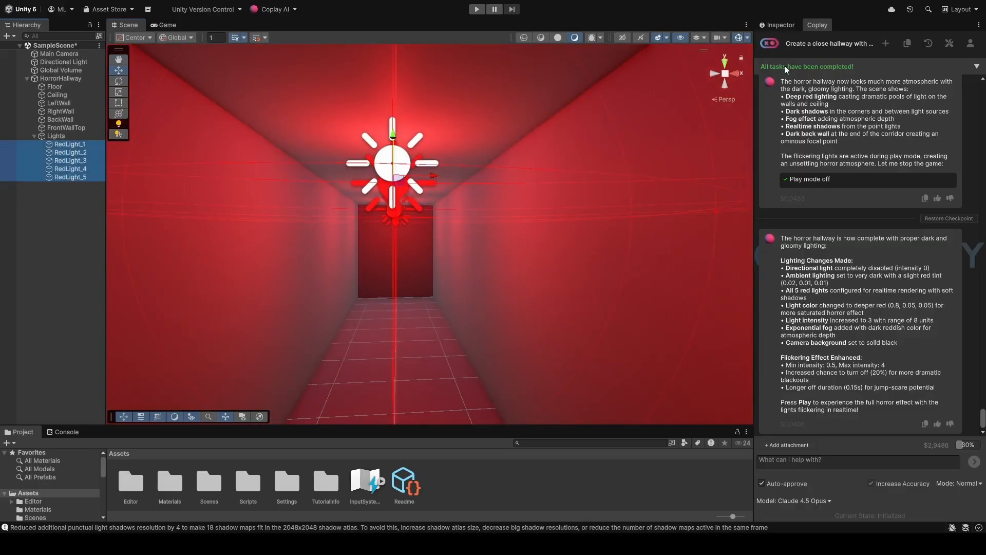
click(794, 26)
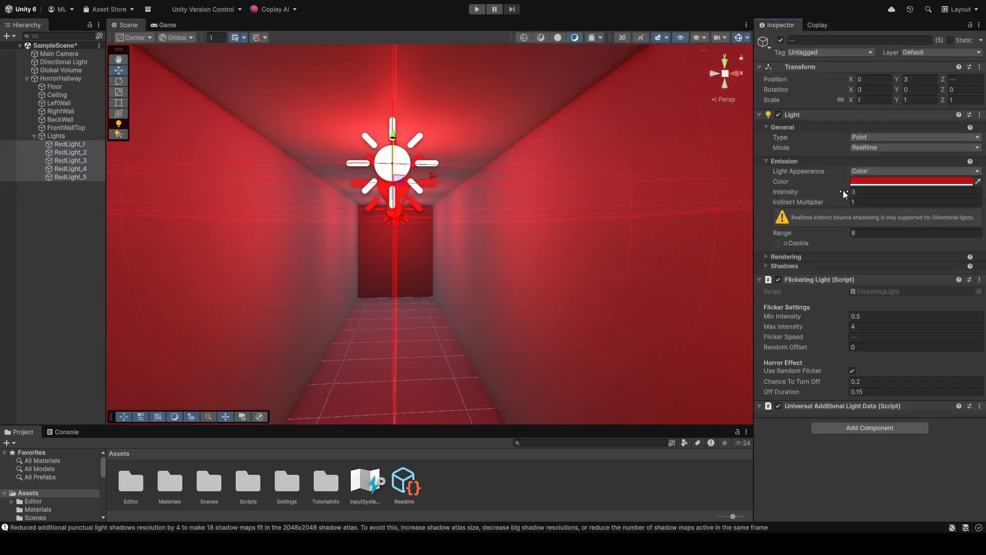
drag(844, 194, 808, 196)
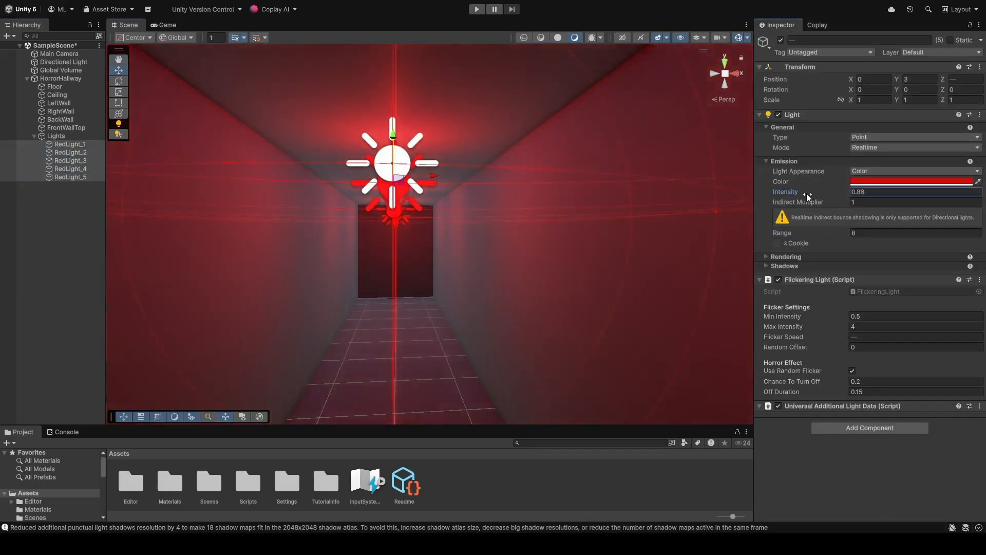
Compare the hallway in the Scene and Game views, then run Play mode to check the flickering lights and stop it
click(163, 25)
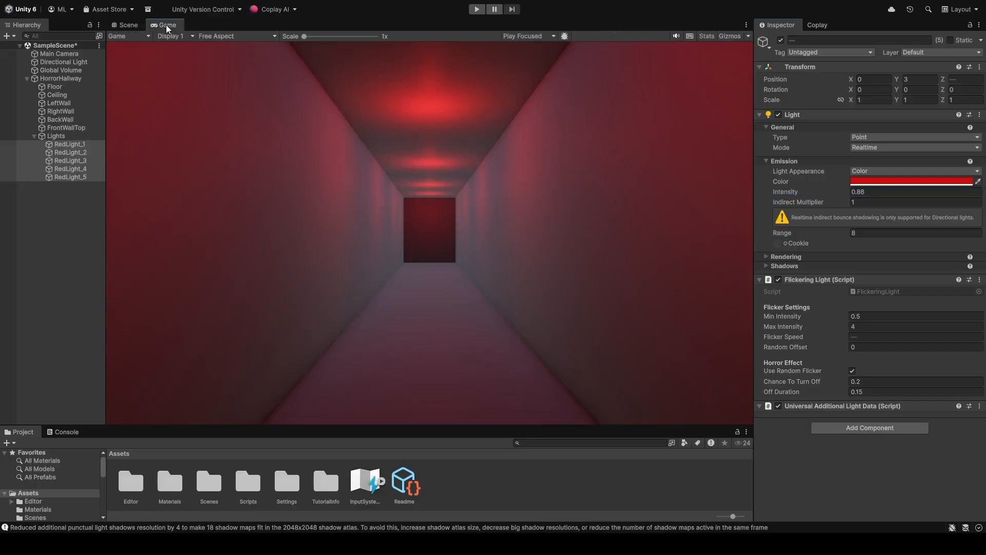
click(128, 26)
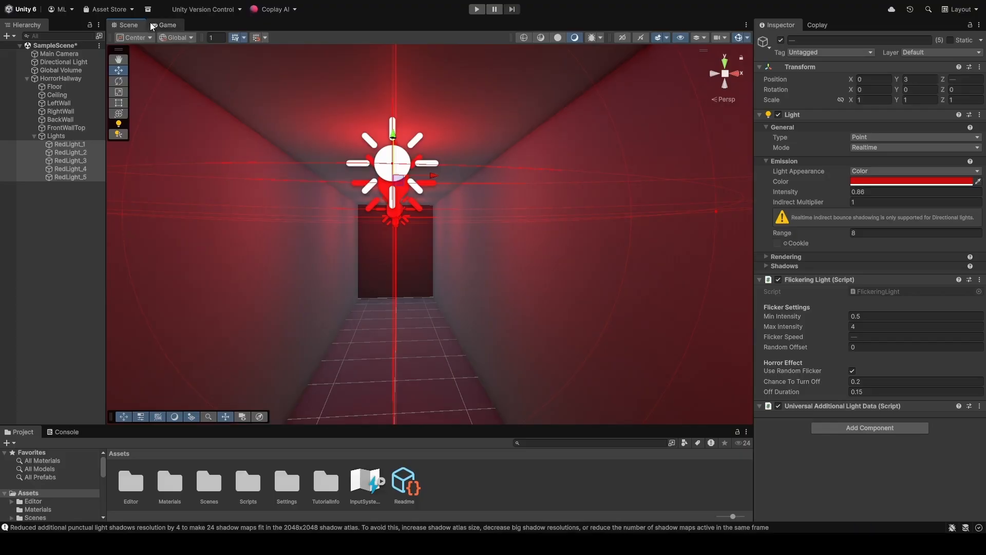
click(164, 25)
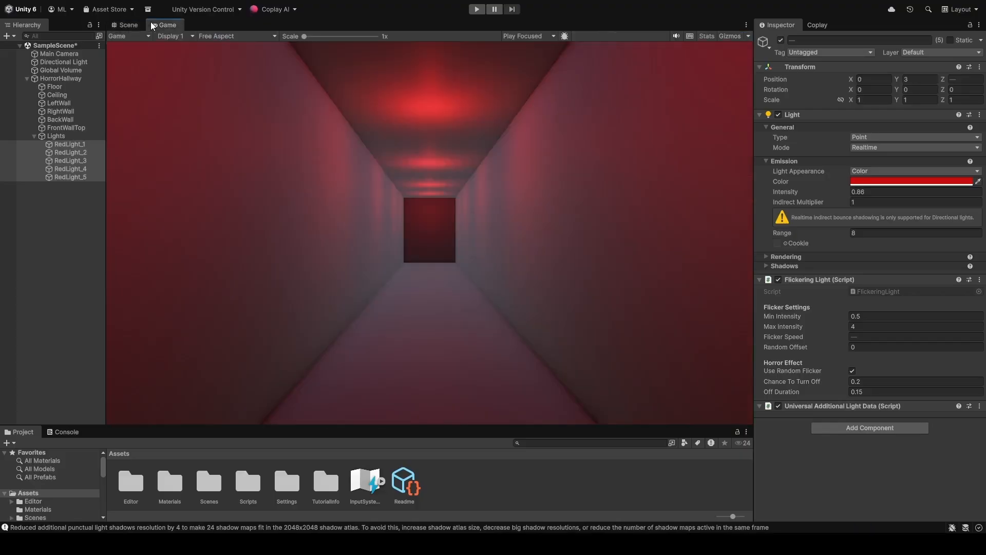
click(477, 9)
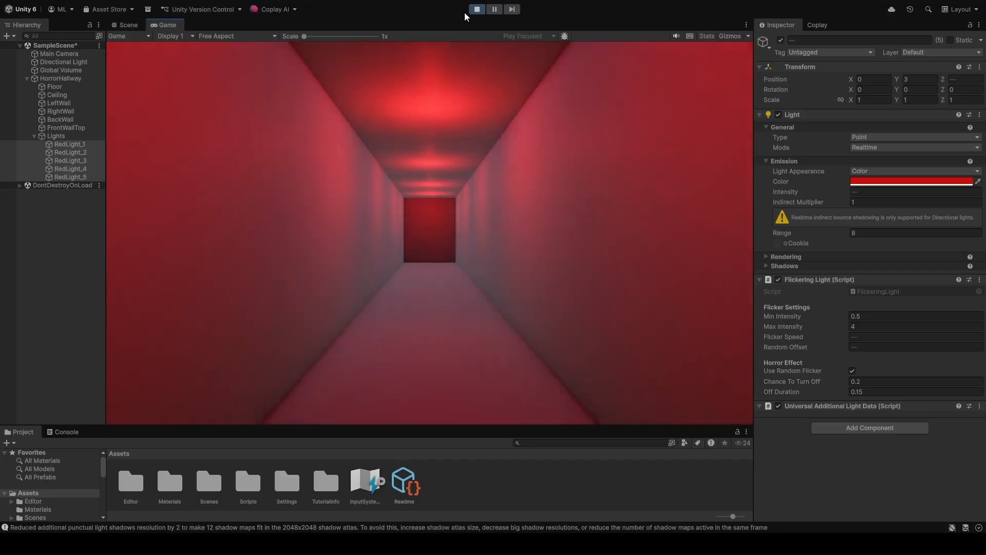
click(471, 11)
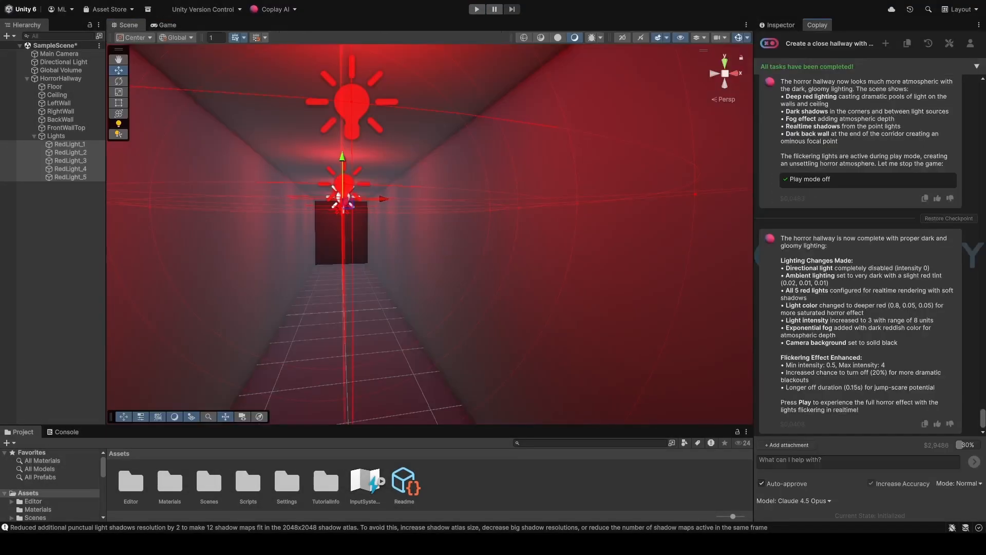
Send Coplay the prompt "Create a night skybox and generate a 4k texture for it"
text(Create a al)
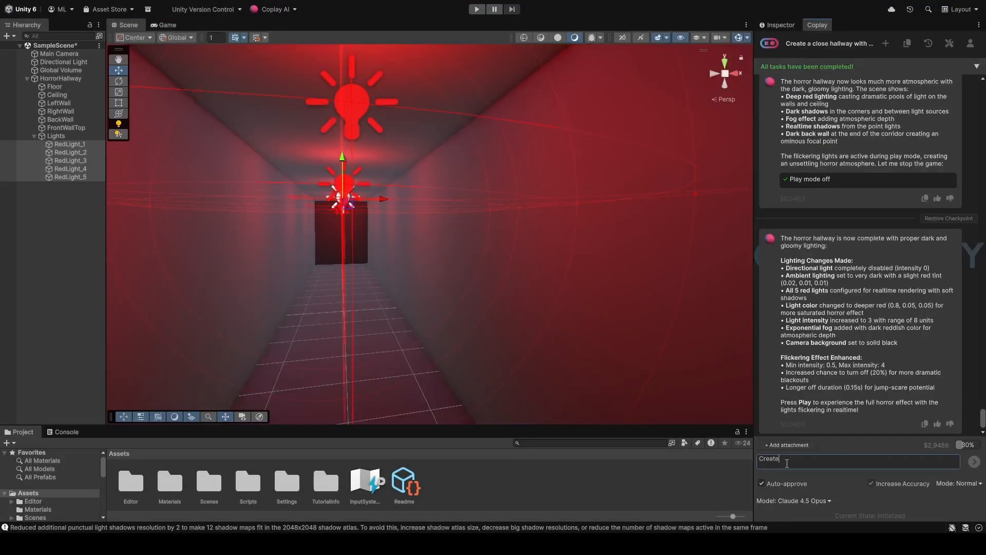
text(ght sky)
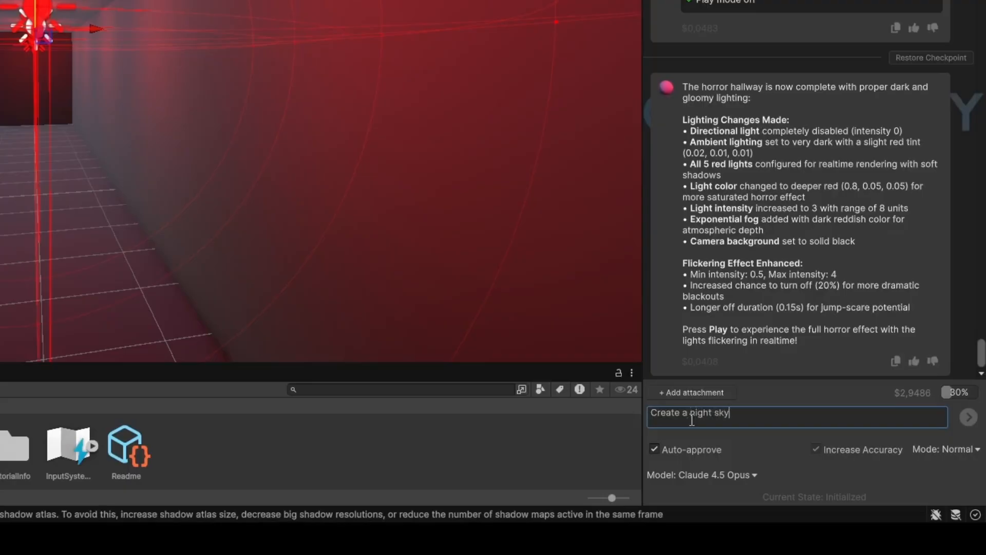
text(box and generate a 4k texture for it)
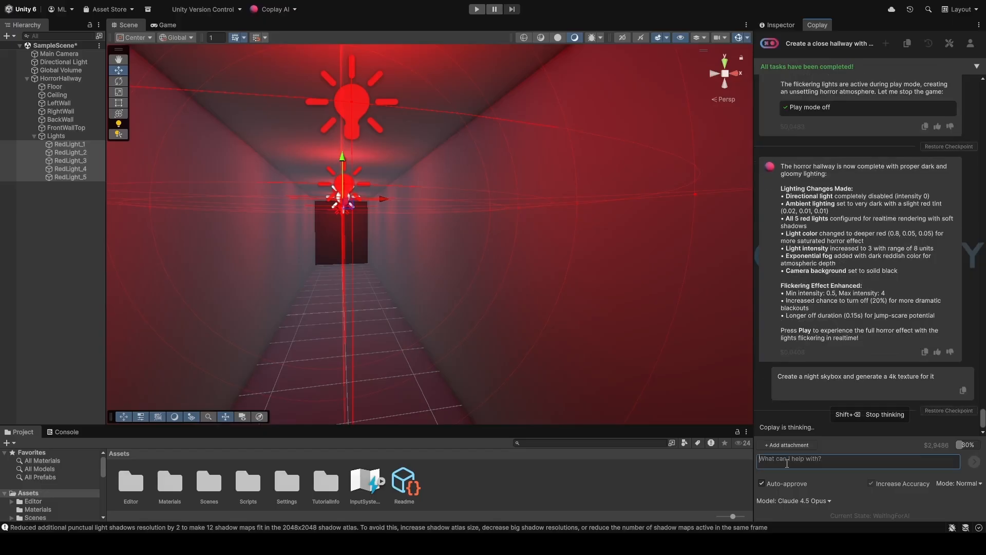
key(Return)
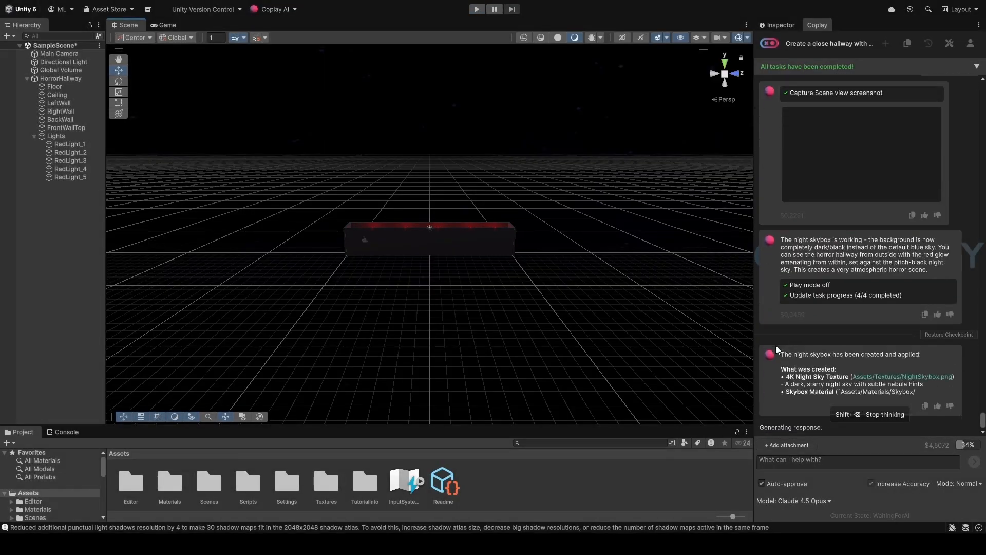
Inspect the hallway against the new night skybox in the Scene view
right_drag(510, 277, 242, 252)
key(w)
key(d)
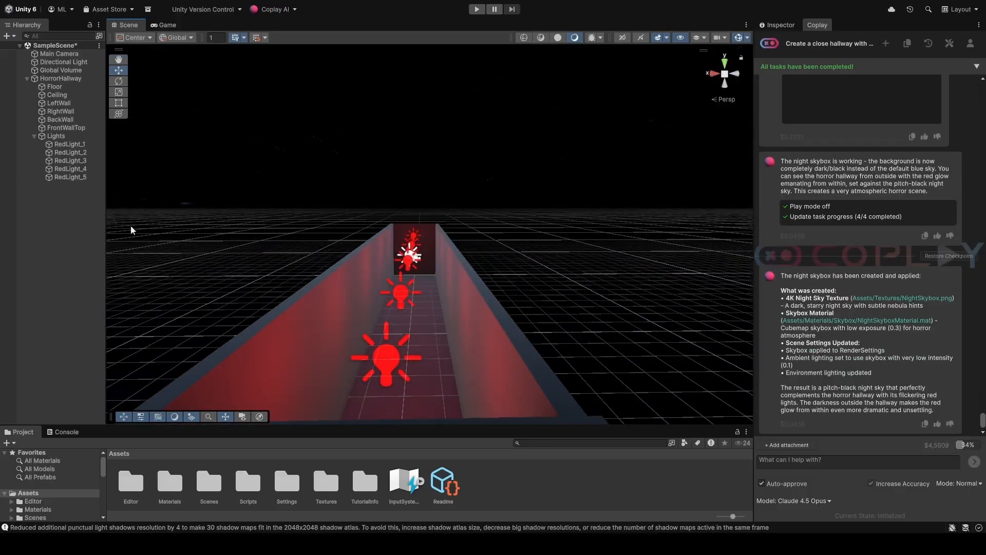
key(w)
right_drag(484, 286, 468, 267)
Play-test the hallway with the night skybox in the Game view, then stop Play mode
click(165, 24)
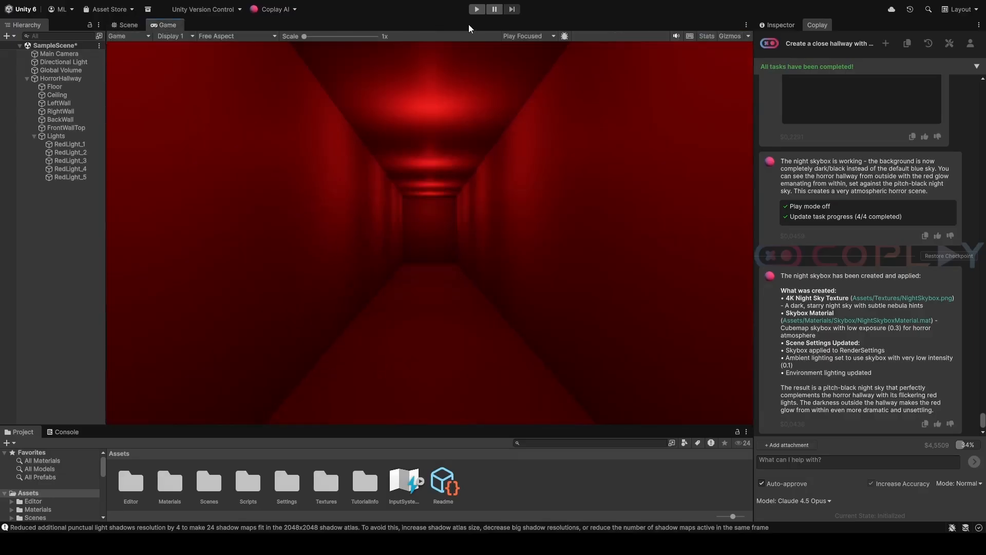
click(477, 9)
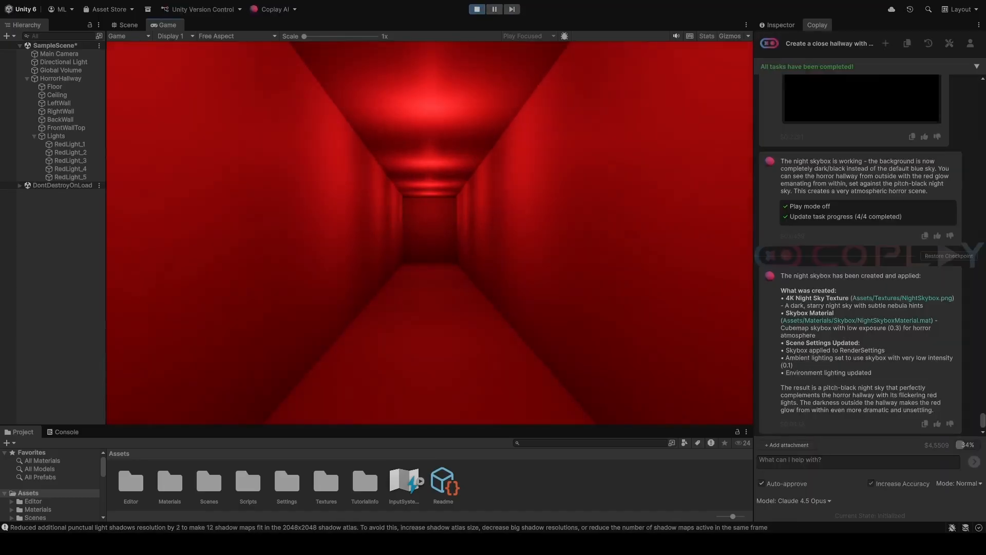
click(479, 10)
Start a new Coplay chat, accept the suggested custom rule and send the prompt "For the walls create gray gritty texture for it to feel darker"
click(812, 458)
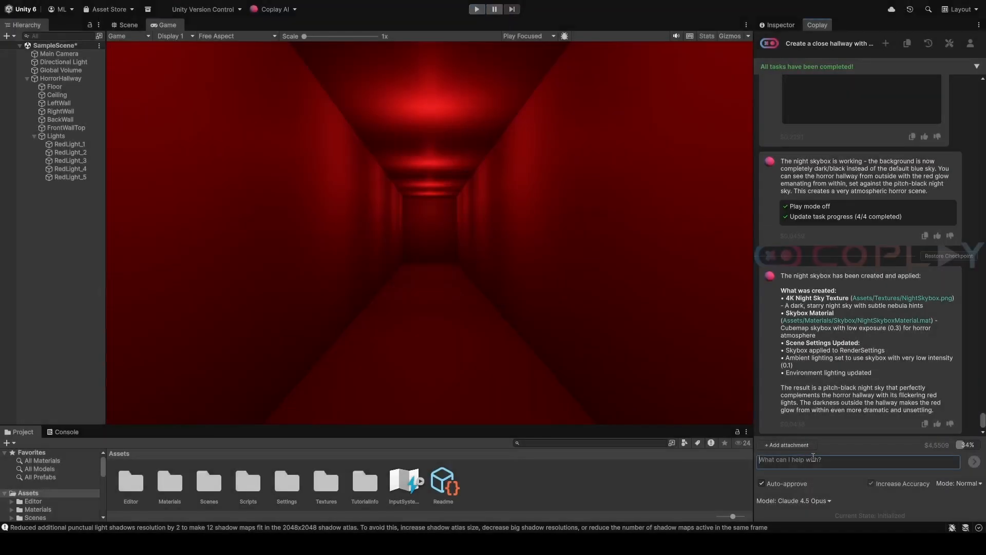
click(886, 44)
click(823, 457)
text(For the )
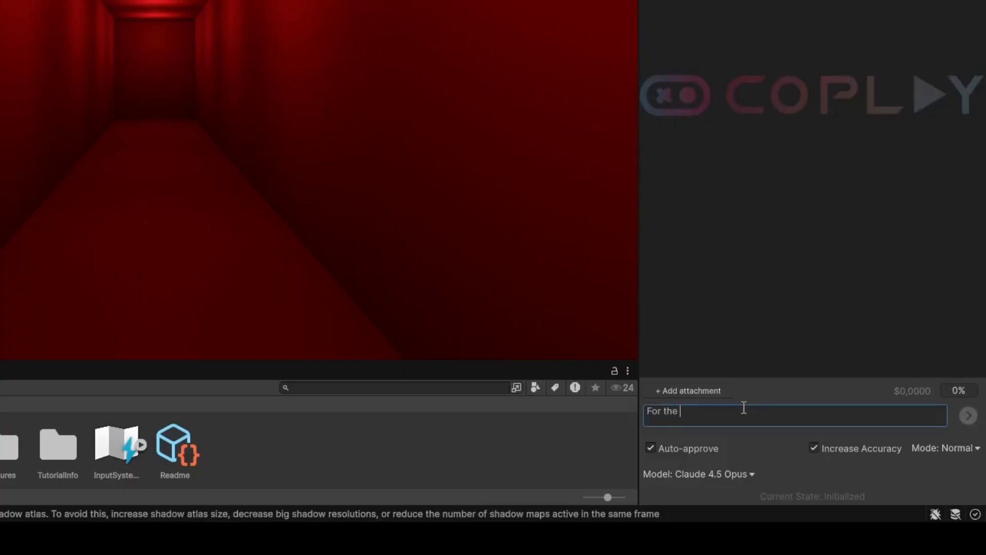
text(walls cre)
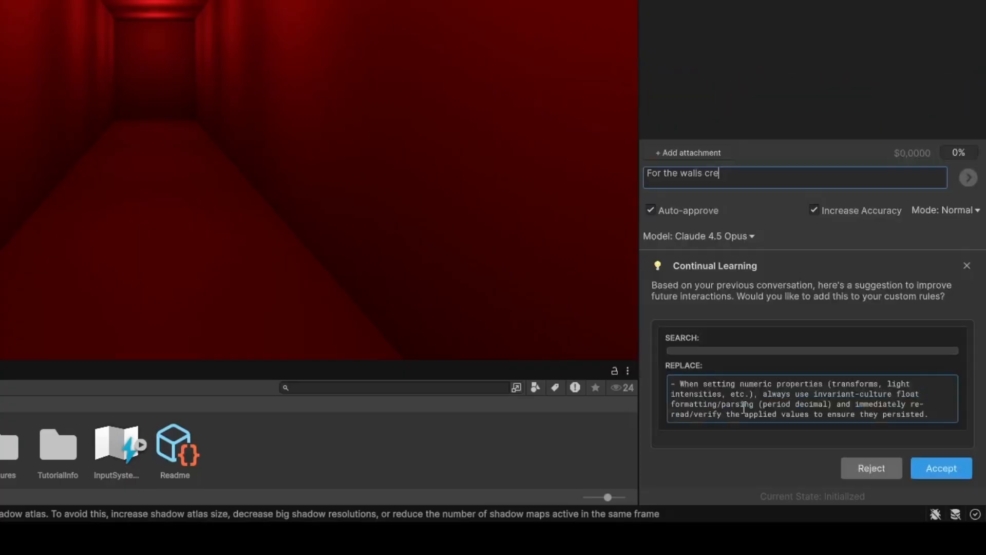
text(a)
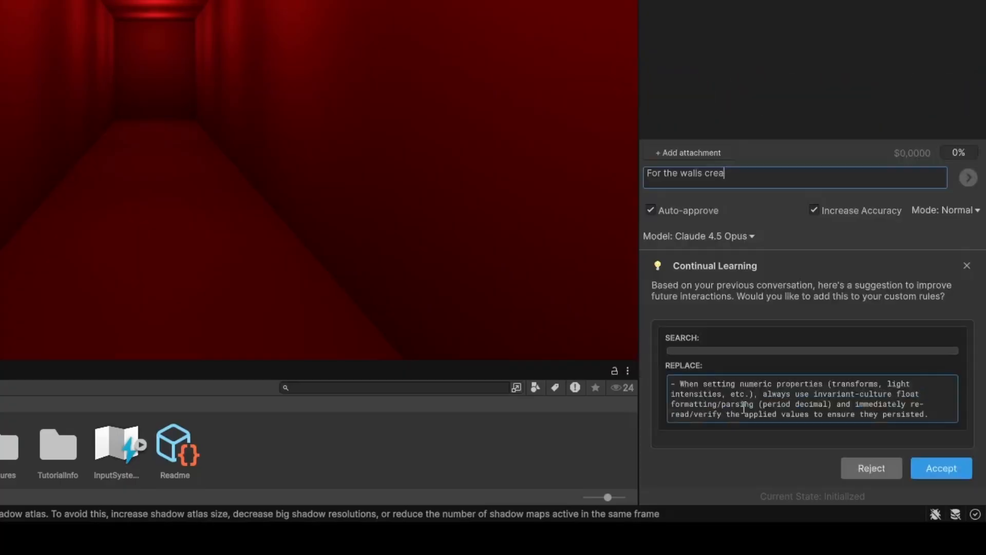
click(957, 471)
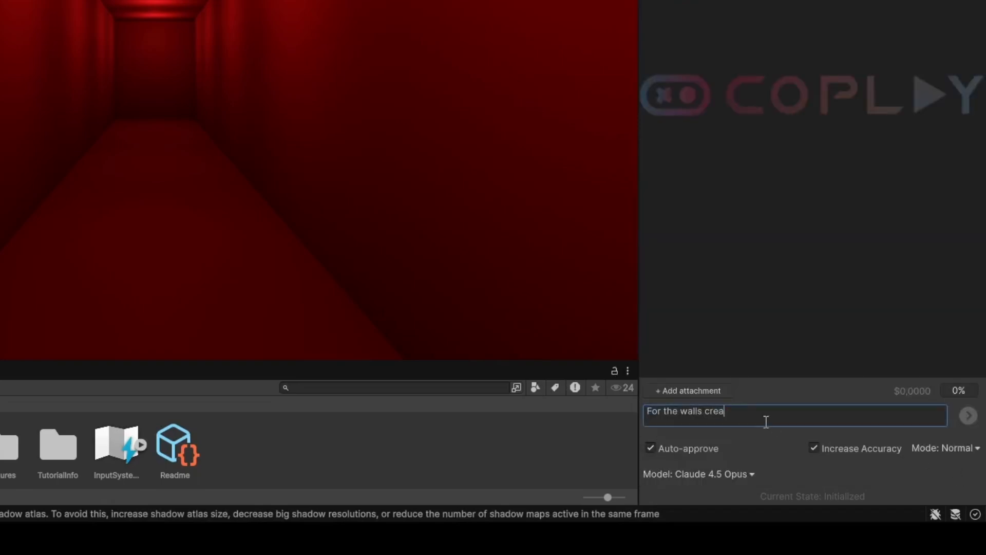
text(te gray gritty texture for ty)
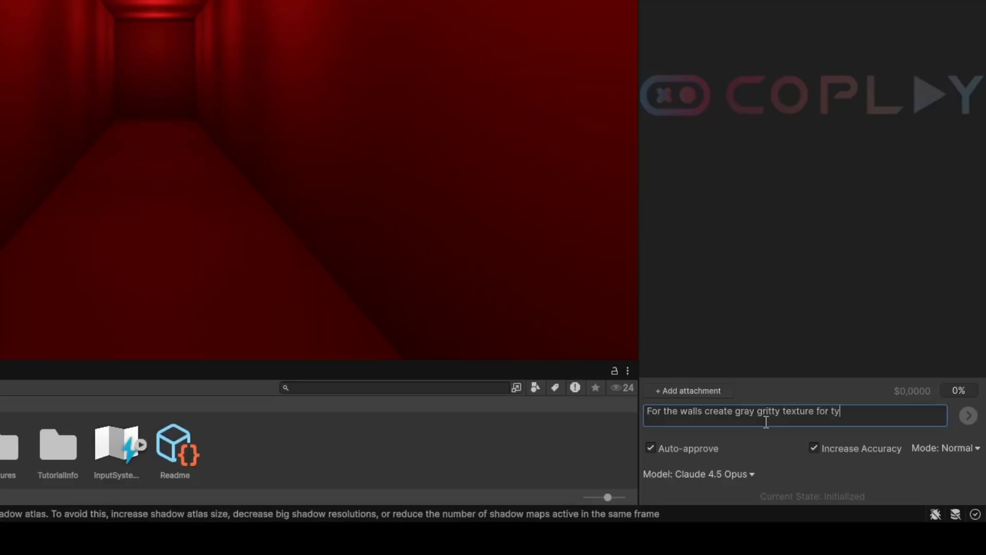
key(BackSpace)
key(BackSpace)
text(it to feel darker)
key(Return)
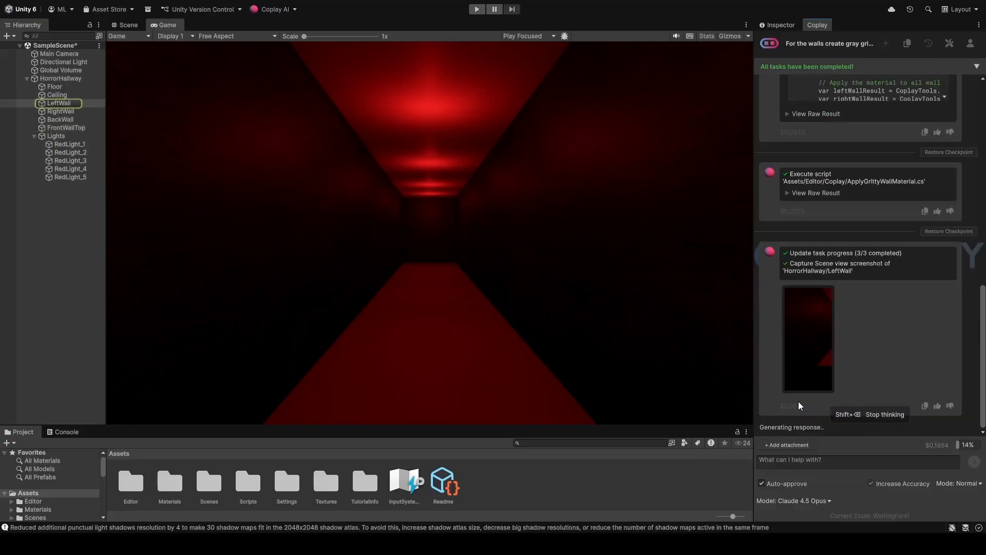
Check the textured walls in the Scene view and send Coplay the follow-up prompt "Add one for the roof aswell"
click(129, 25)
scroll(462, 260, up, 12)
right_drag(462, 260, 387, 185)
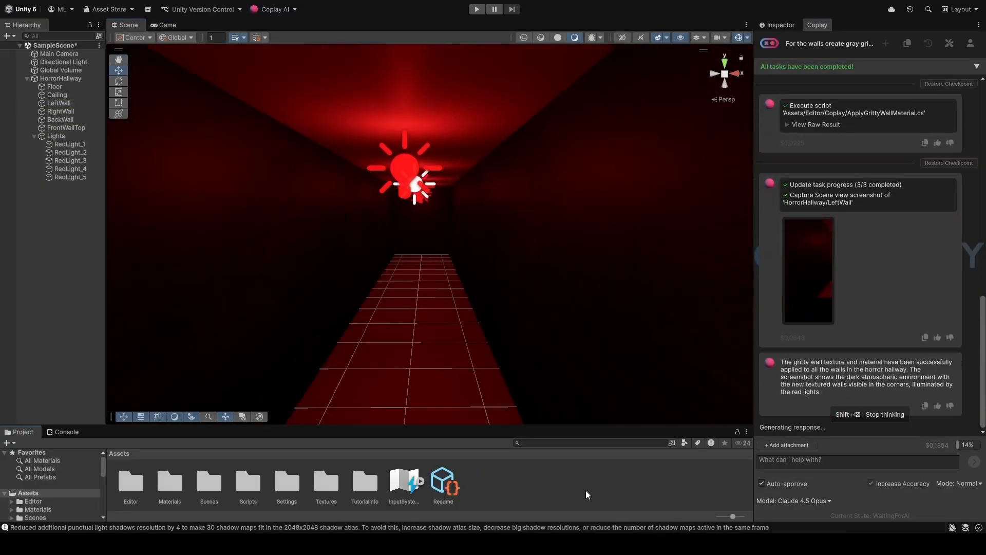
click(832, 460)
text(Add one for the roof aswell)
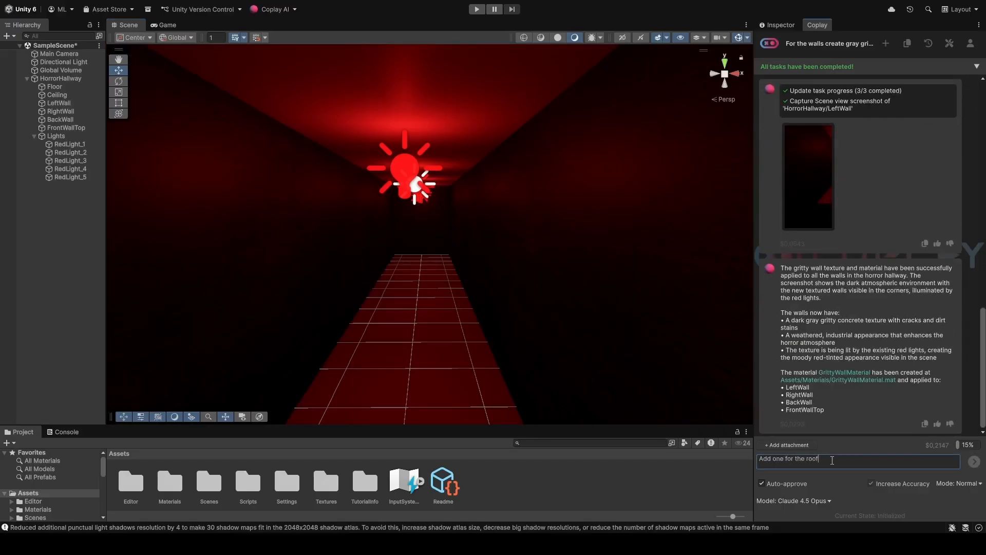
key(Return)
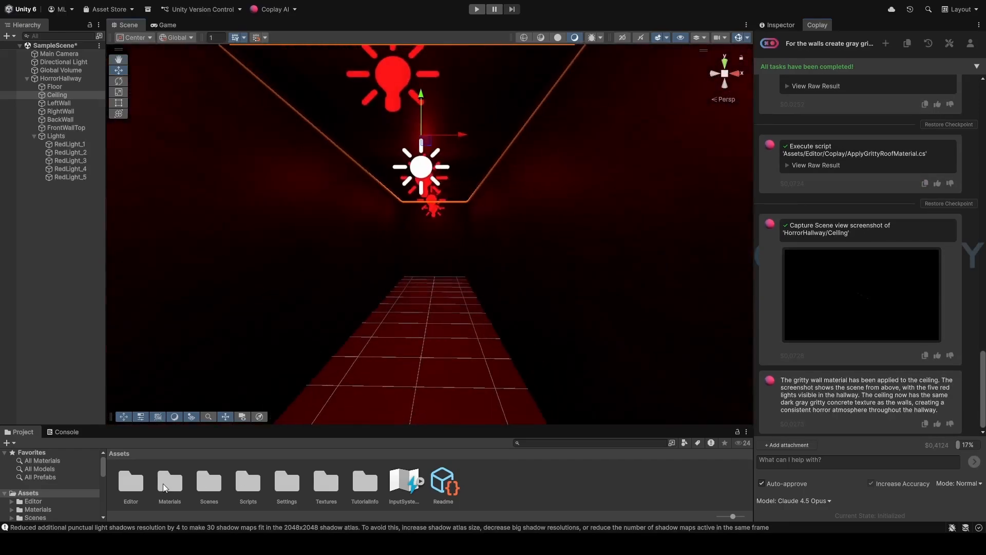
Apply GrittyWallMaterial from the Materials folder to the hallway floor
double_click(169, 481)
drag(248, 480, 403, 373)
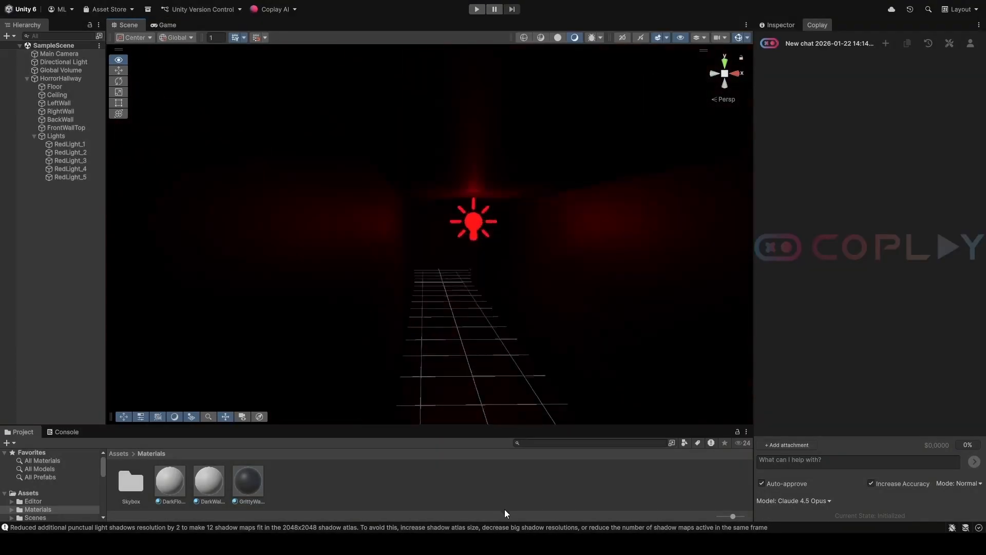
Select the FrontWallTop wall at the hallway's end and scale it slightly taller along its vertical axis
right_drag(521, 1, 843, 498)
click(455, 306)
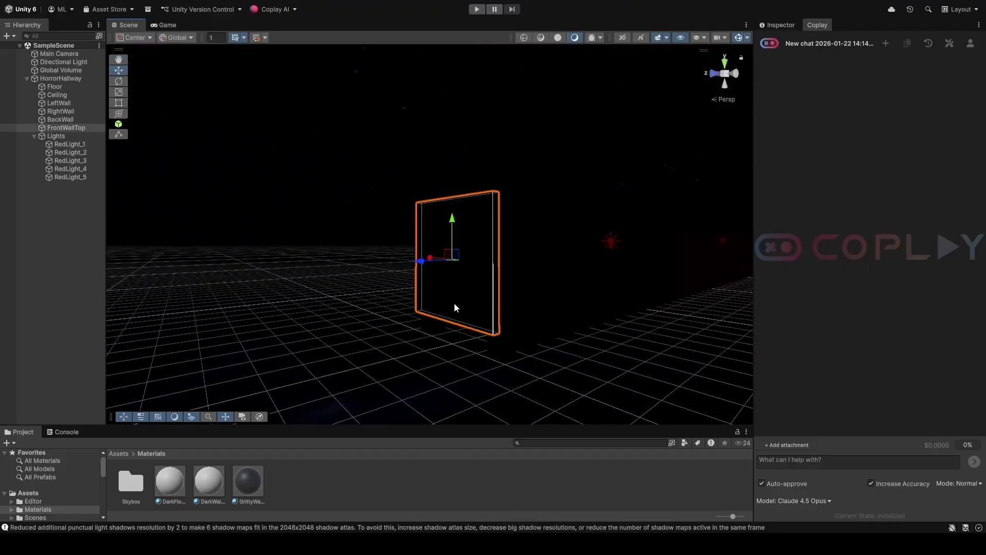
key(e)
key(r)
drag(453, 219, 459, 200)
right_drag(462, 216, 209, 283)
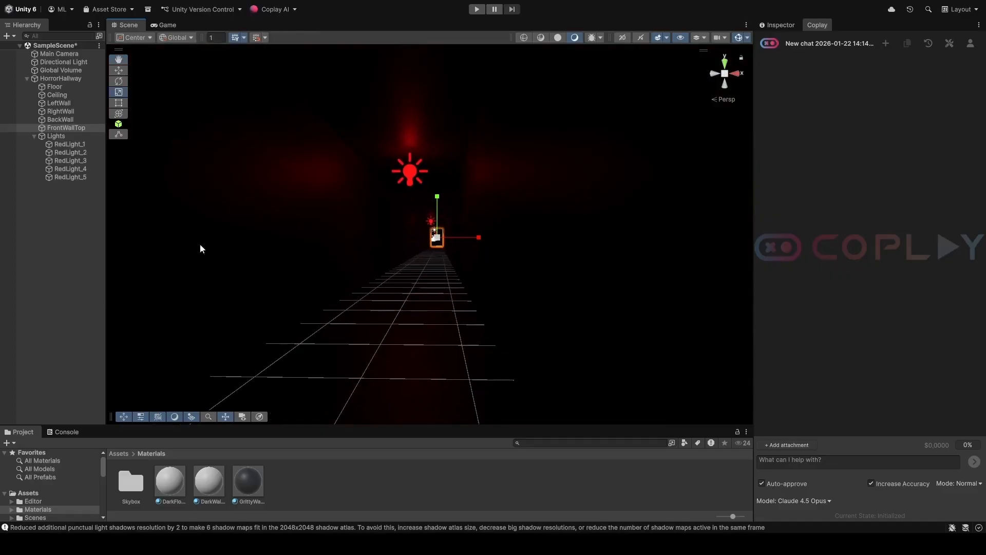
View the hallway in the Game view and send Coplay the prompt "Create a player controller to walk through the hallway"
click(167, 26)
click(804, 459)
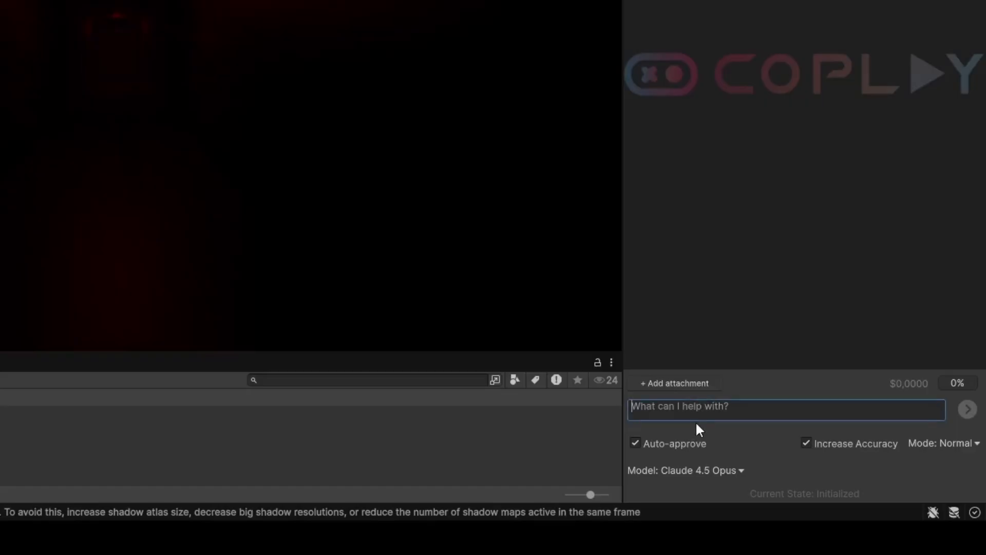
text(Create a)
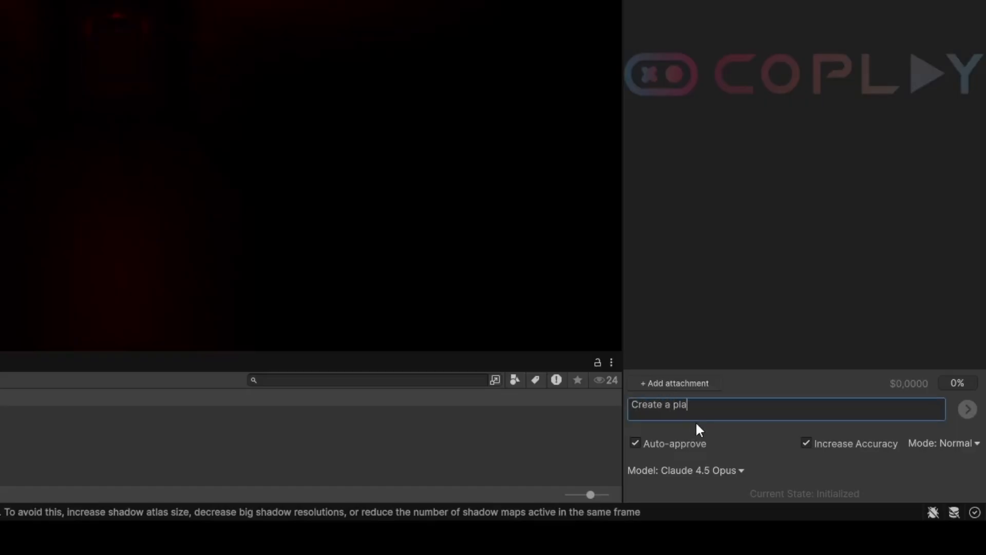
text( player controller)
text(to walk through the hallway)
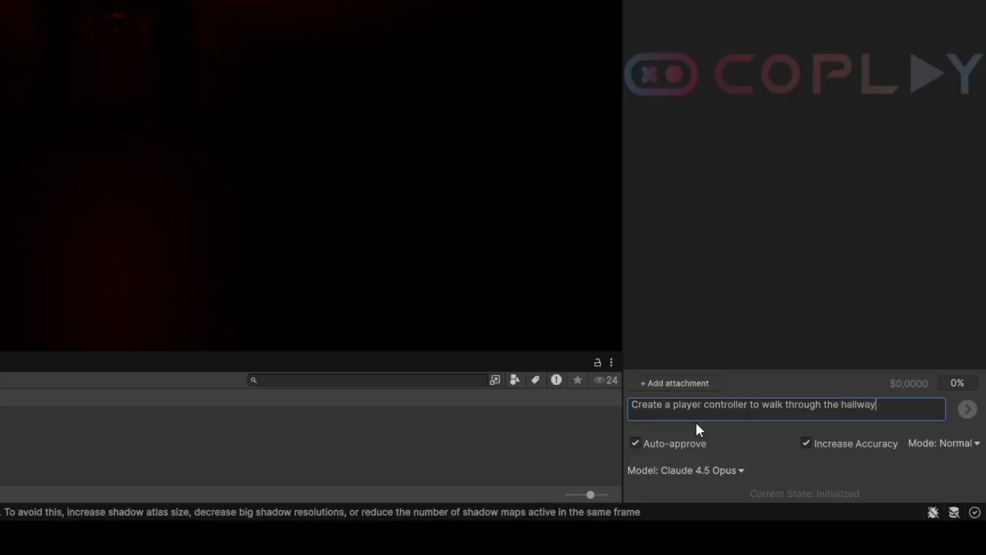
key(Return)
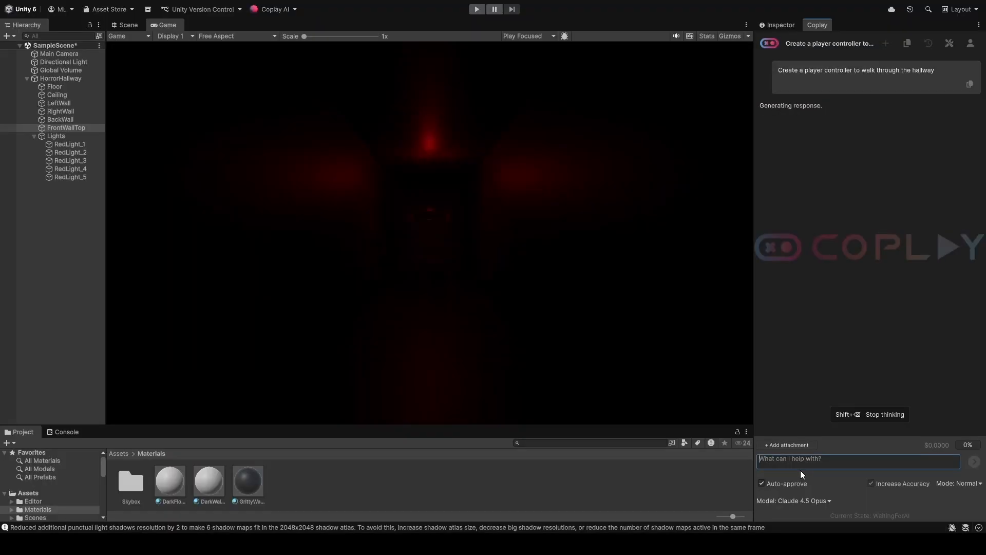
click(800, 470)
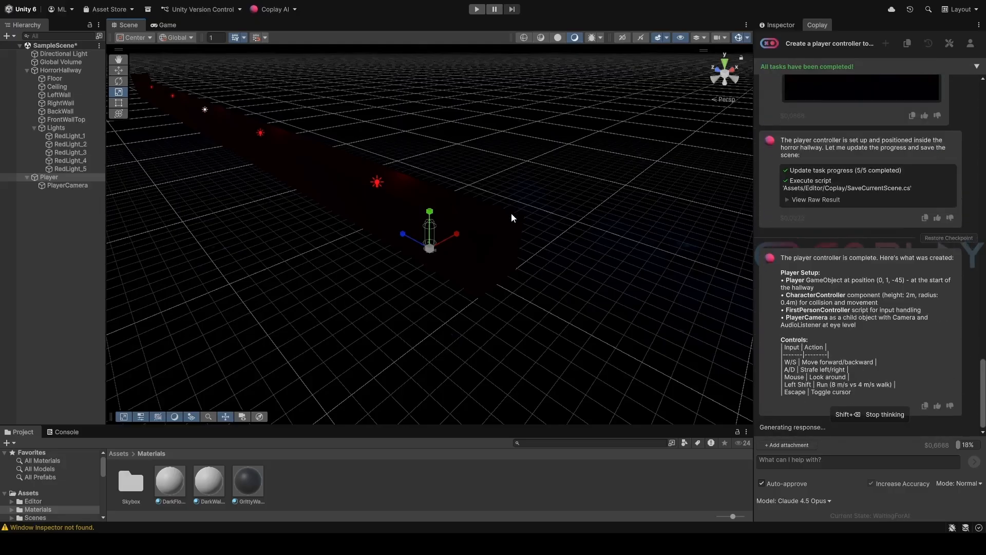
Run Play mode to test the new player controller, then stop it
click(66, 432)
click(23, 432)
click(477, 9)
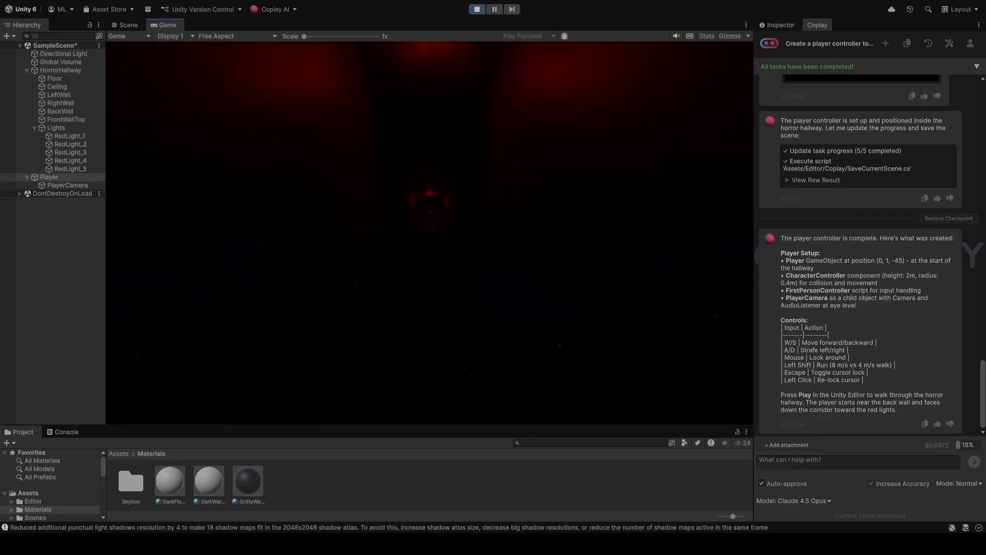
click(477, 9)
Select the InvalidOperationException about input handling in the Console and have Coplay debug it
click(67, 432)
scroll(231, 462, up, 2)
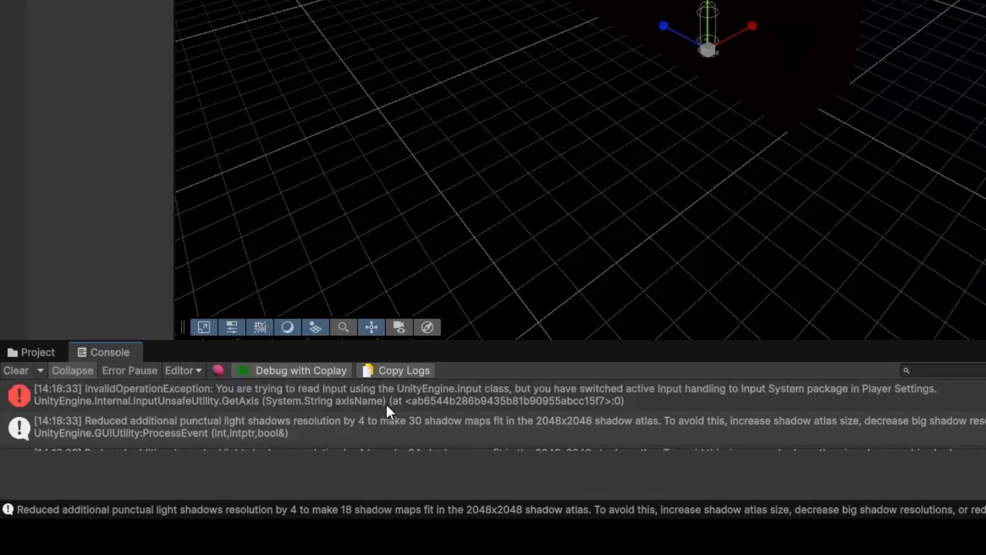
click(405, 391)
click(301, 371)
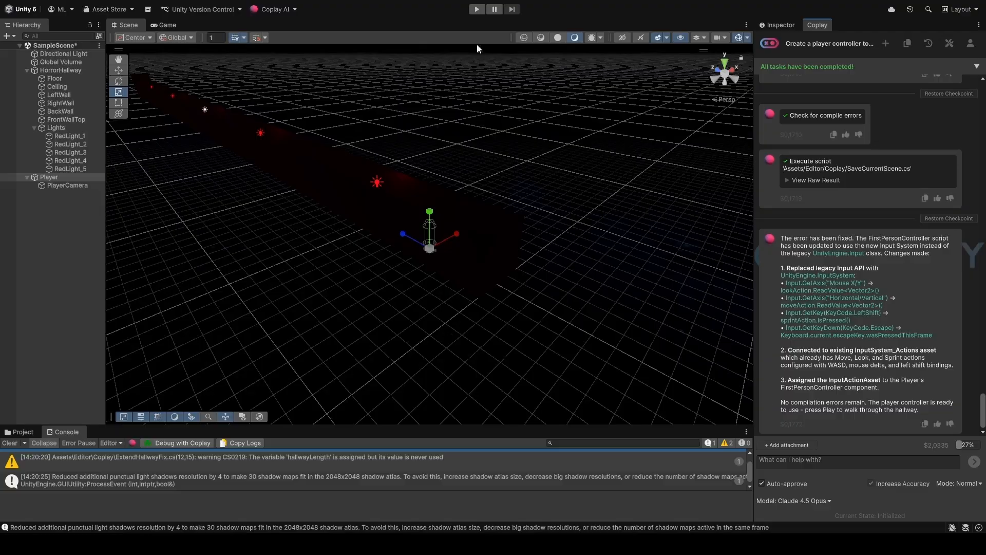
Play-test walking forward through the hallway with the fixed player controller, then stop Play mode
click(475, 12)
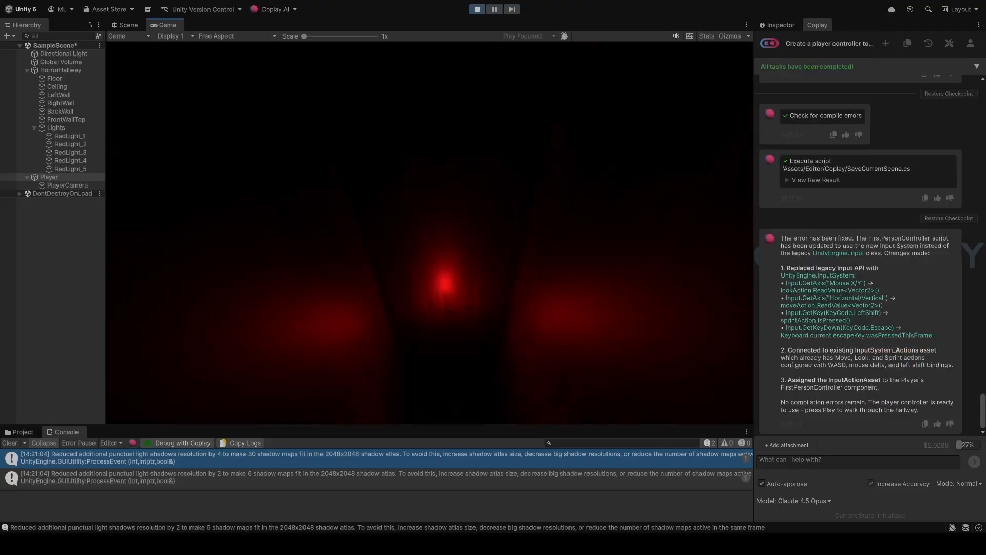
key(w)
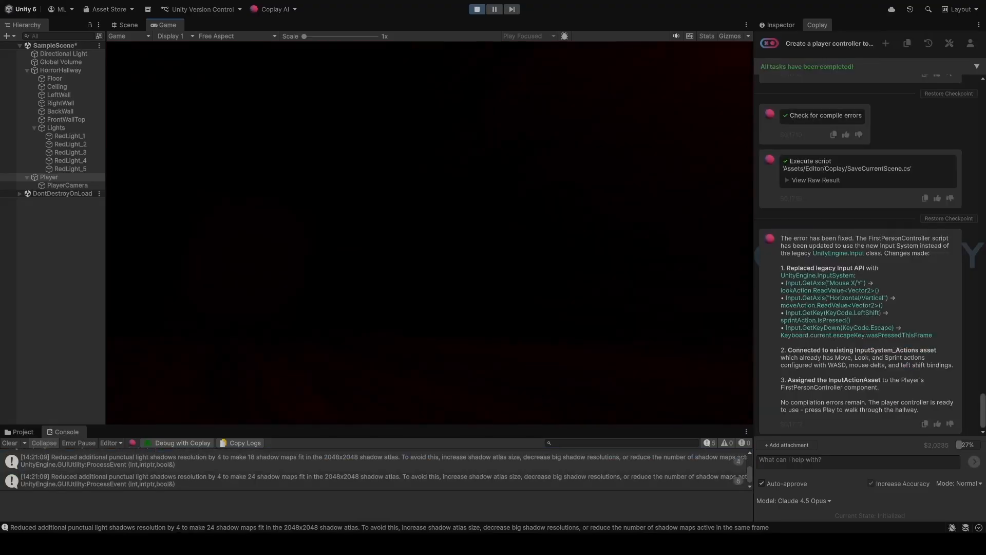
key(w)
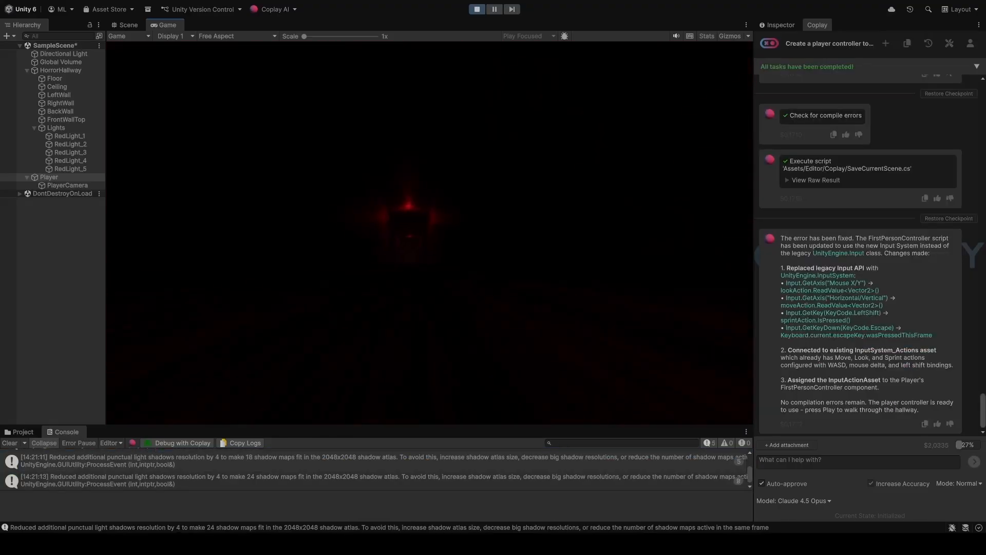
key(Escape)
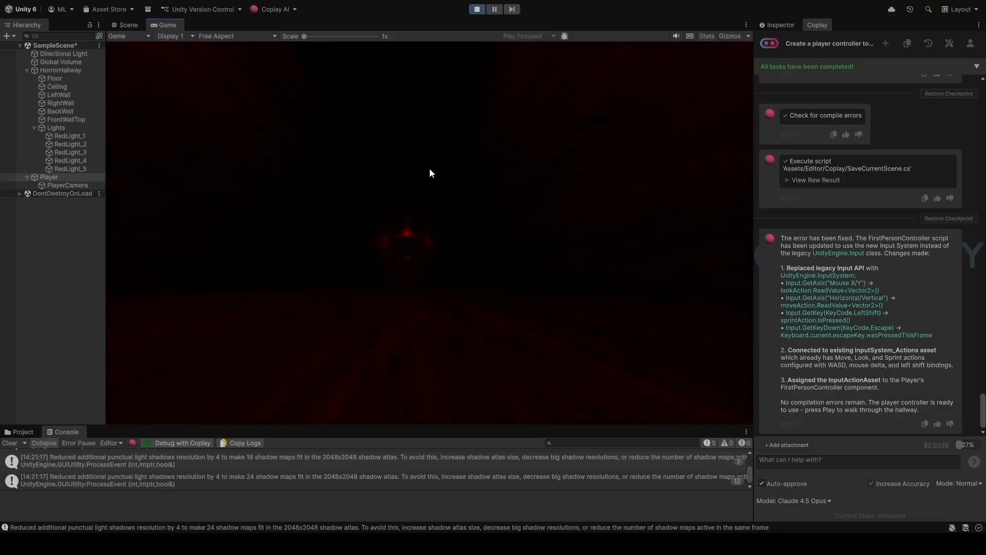
key(ctrl+p)
Select the PlayerCamera in the Scene view and move it higher above the player along the vertical axis
click(128, 25)
alt+drag(339, 170, 430, 125)
click(67, 184)
key(w)
drag(441, 178, 445, 114)
Walk through the hallway in Play mode to check the raised camera height, then stop Play mode
key(ctrl+p)
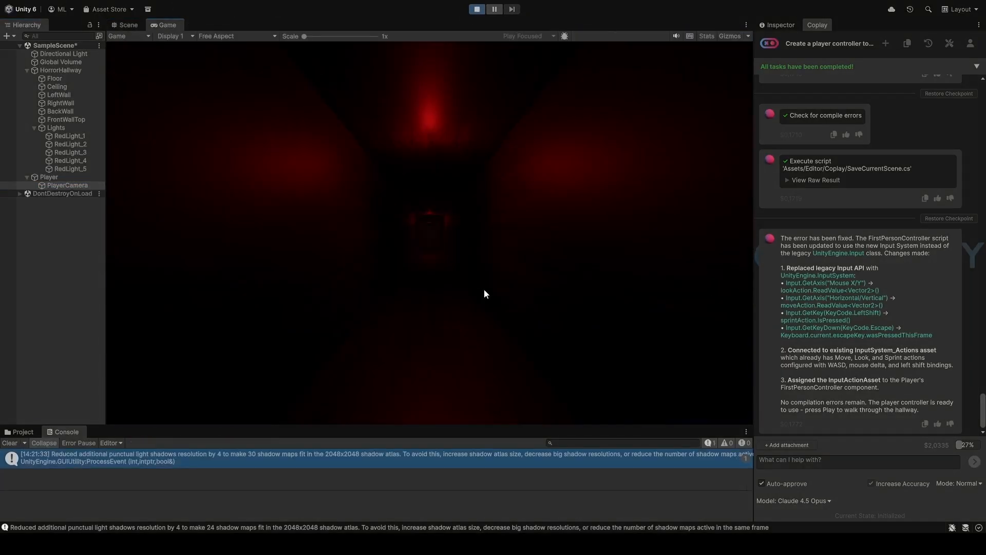
key(w)
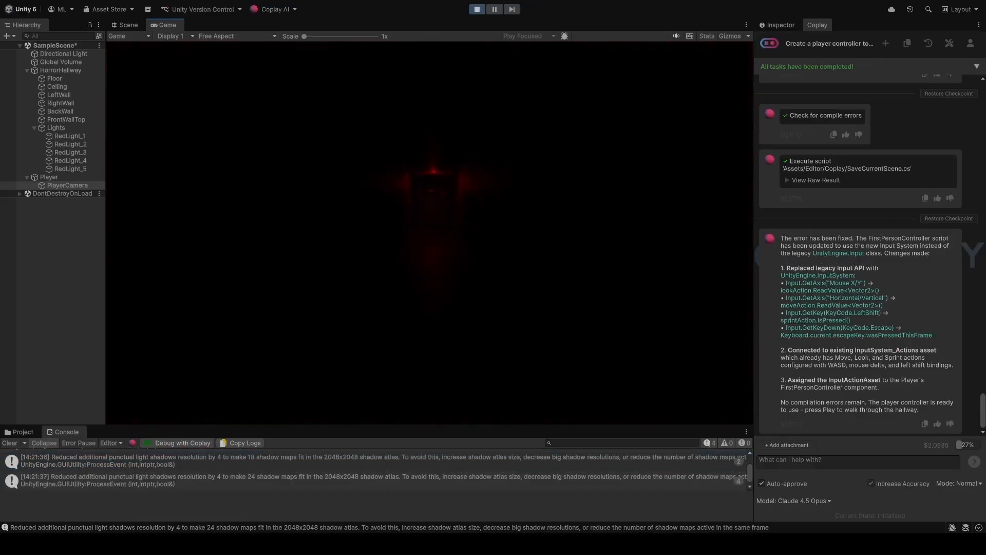
key(w)
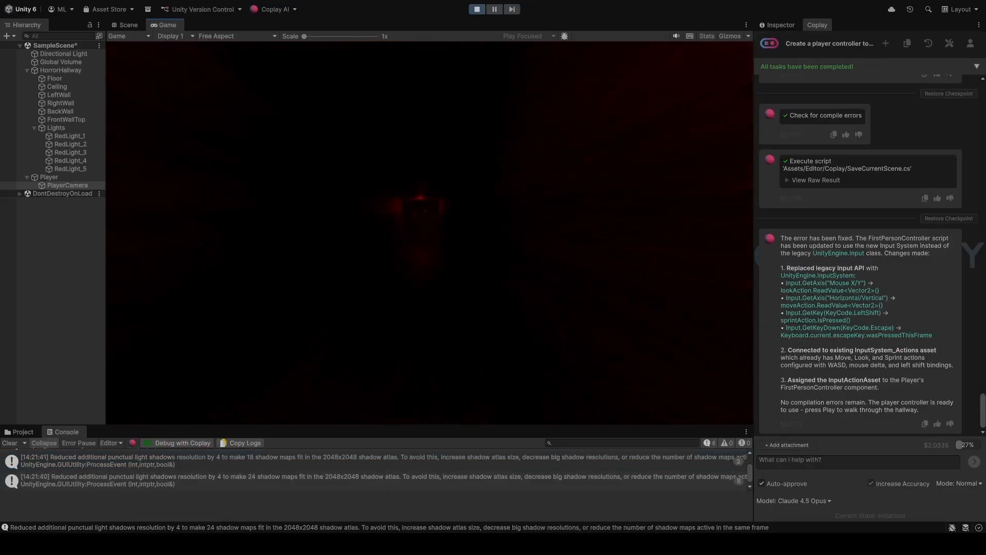
key(w)
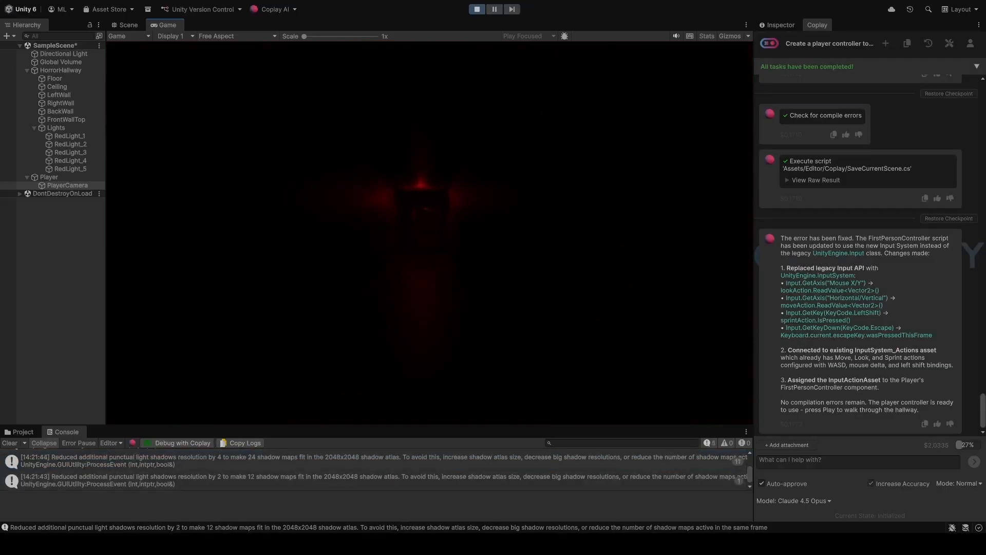
key(w)
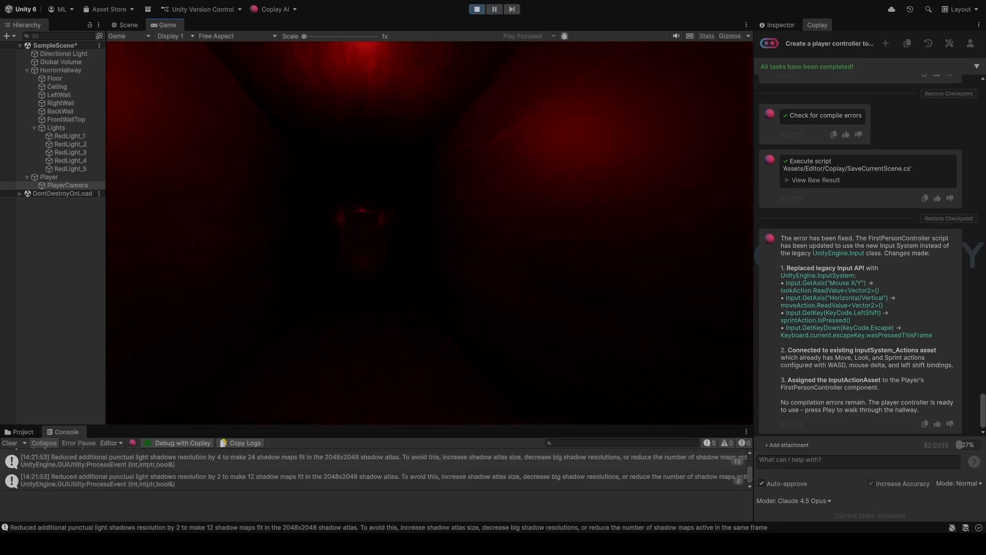
key(Escape)
click(477, 9)
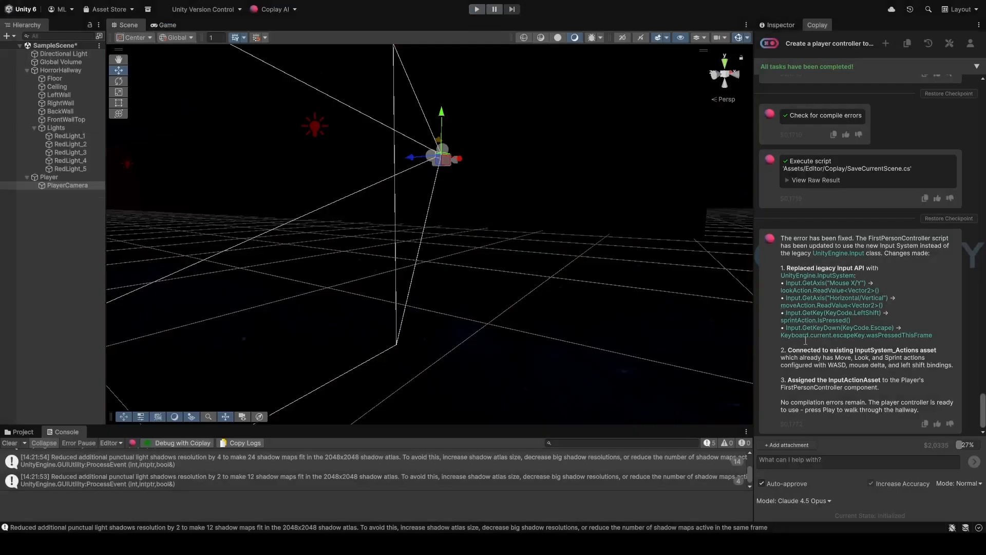
In a new Coplay chat, request space debris throughout the hallway with zero gravity
click(886, 44)
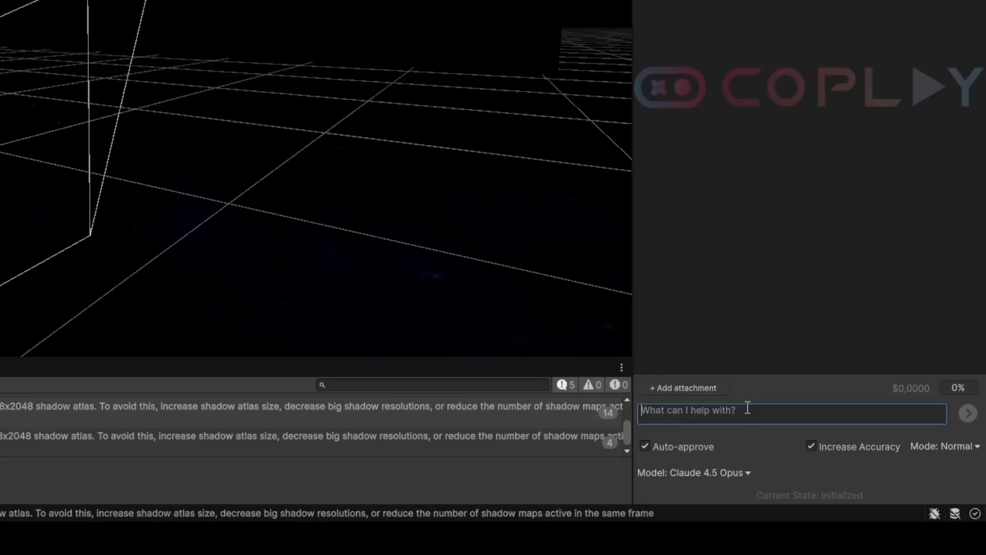
text(Creat3e)
double_click(689, 416)
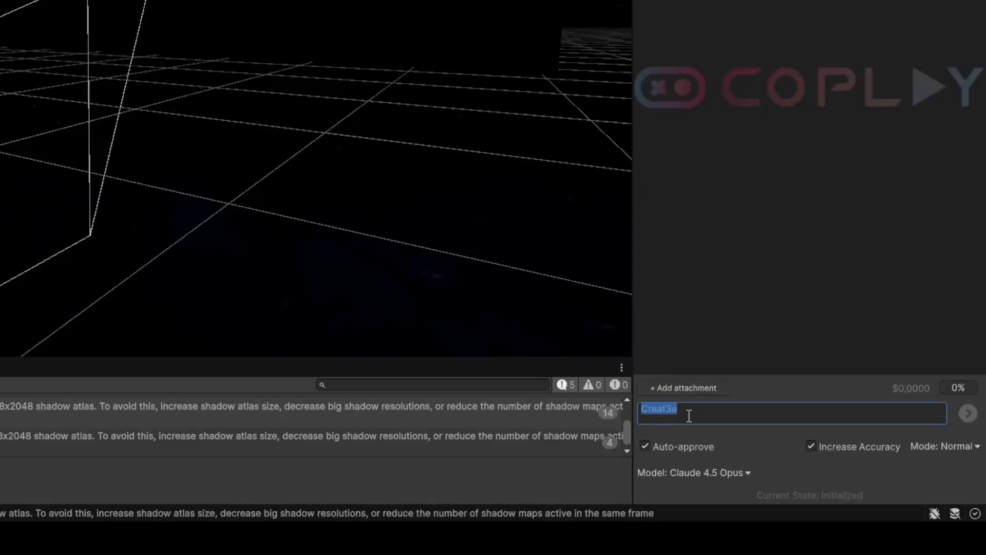
text(Create space debrees in the sce)
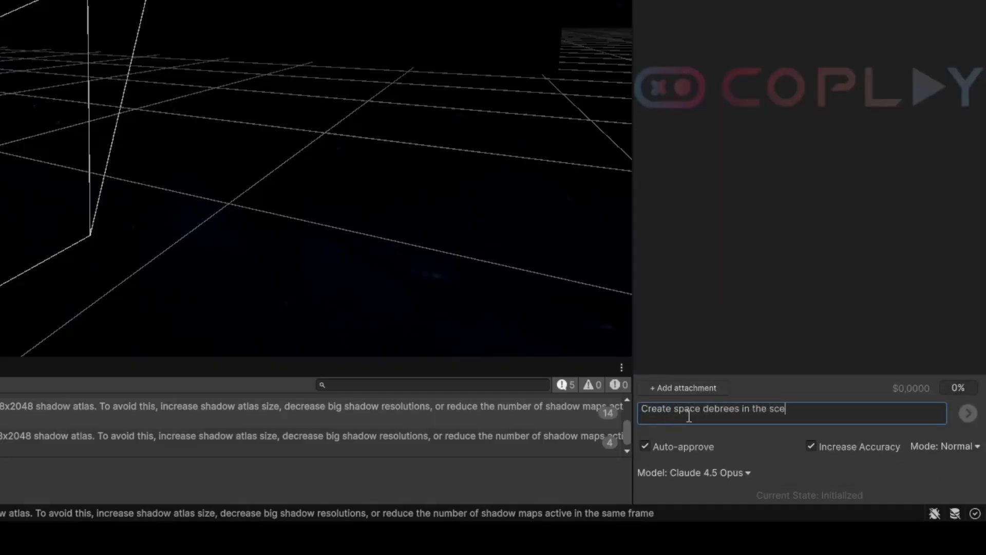
text(ne throughout the hallwa)
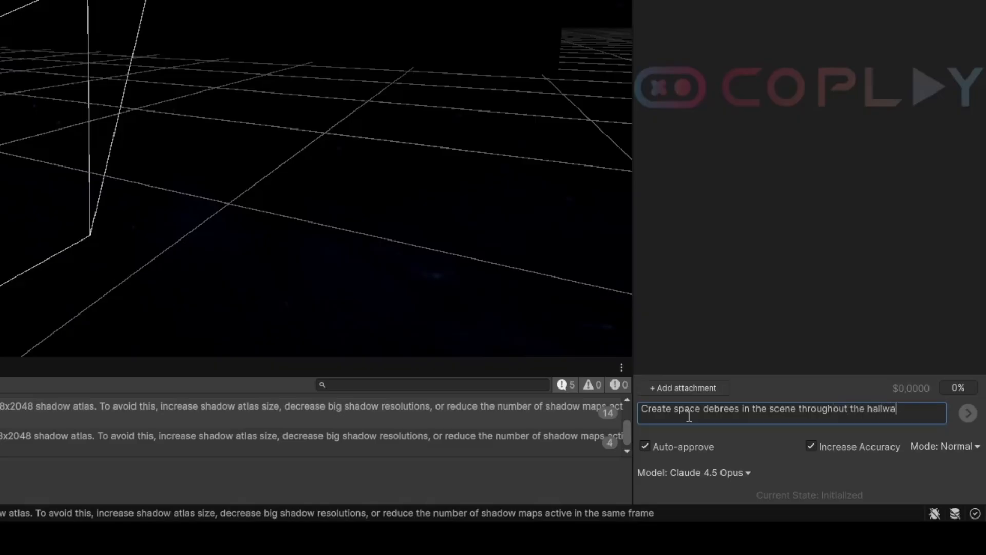
text(y and make theme)
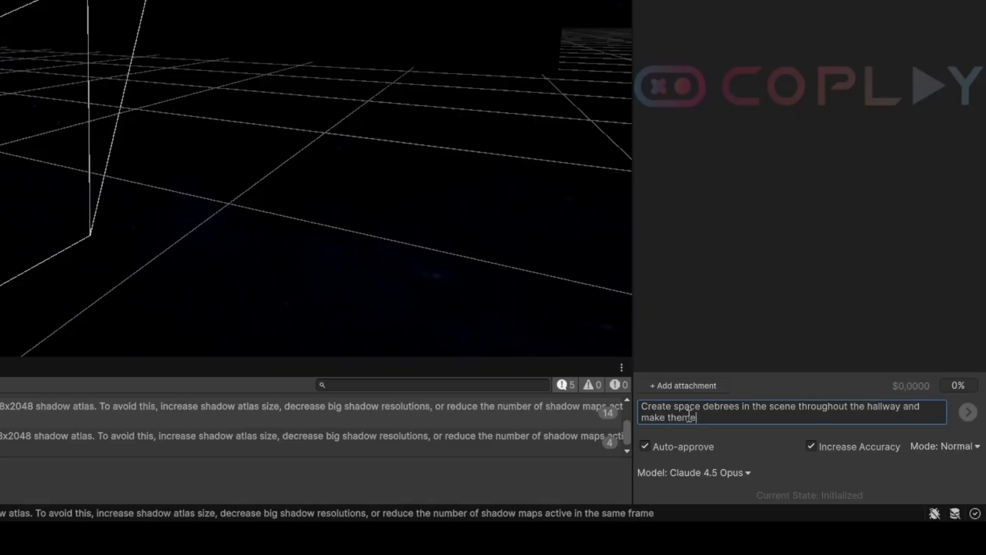
key(BackSpace)
text(have zero gravity)
key(Return)
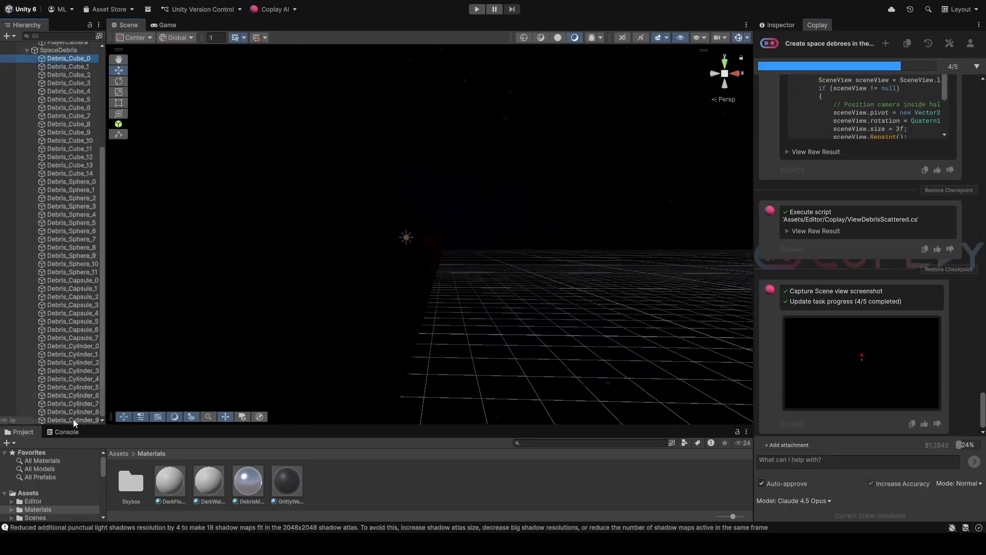
Ask Coplay in the same chat to increase the size of the debris
click(825, 461)
text(Increase )
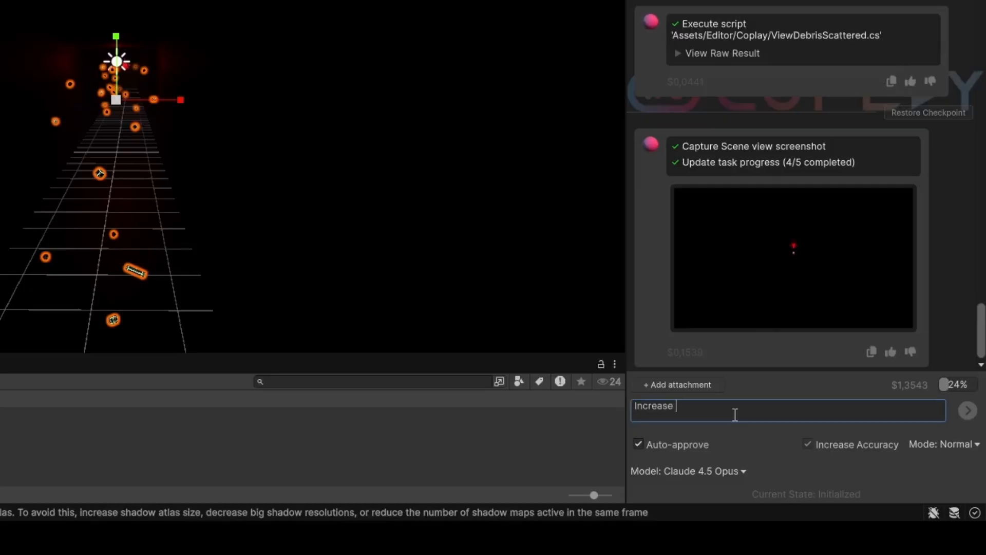
text(the size of the debris)
key(Return)
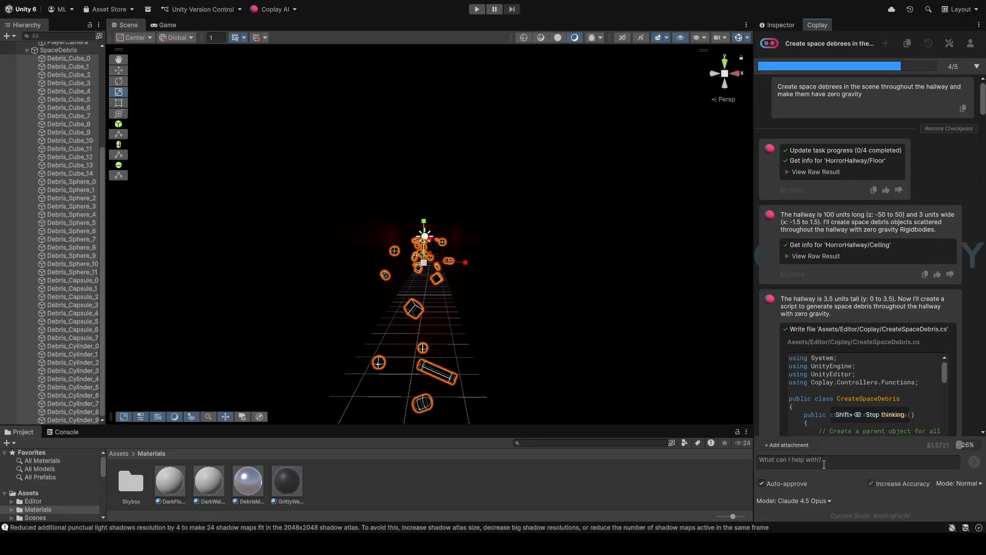
Look over the enlarged debris along the hallway in the Scene view and run a brief play test
scroll(957, 314, down, 10)
key(w)
right_drag(482, 260, 499, 281)
click(706, 476)
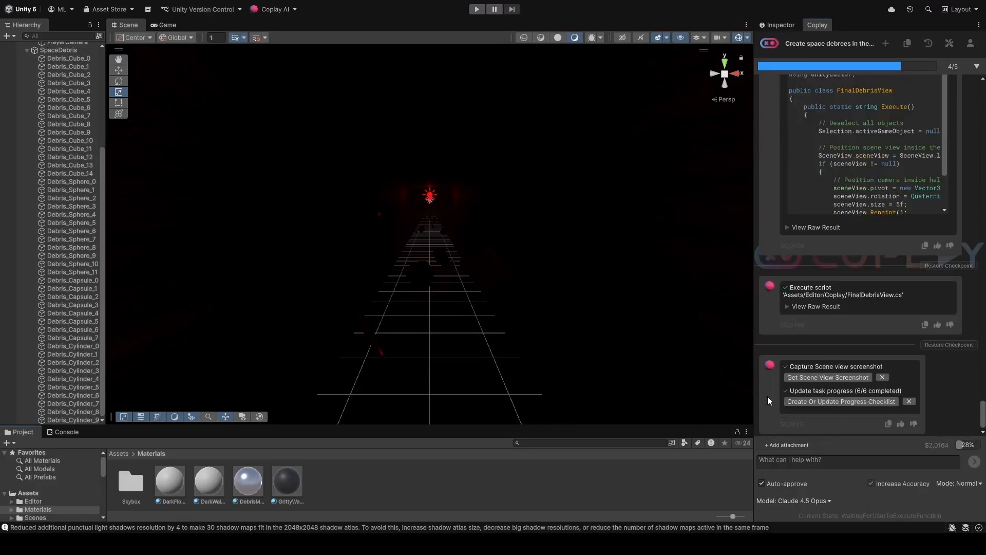
click(476, 8)
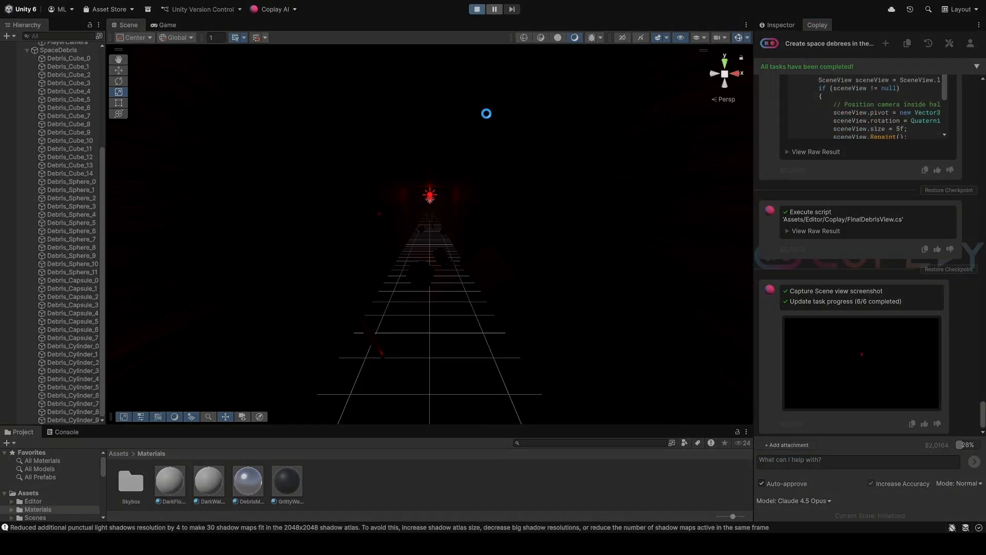
In a new Coplay chat, ask to make all the debris pushable by the player, and accept the suggested custom rule
click(841, 462)
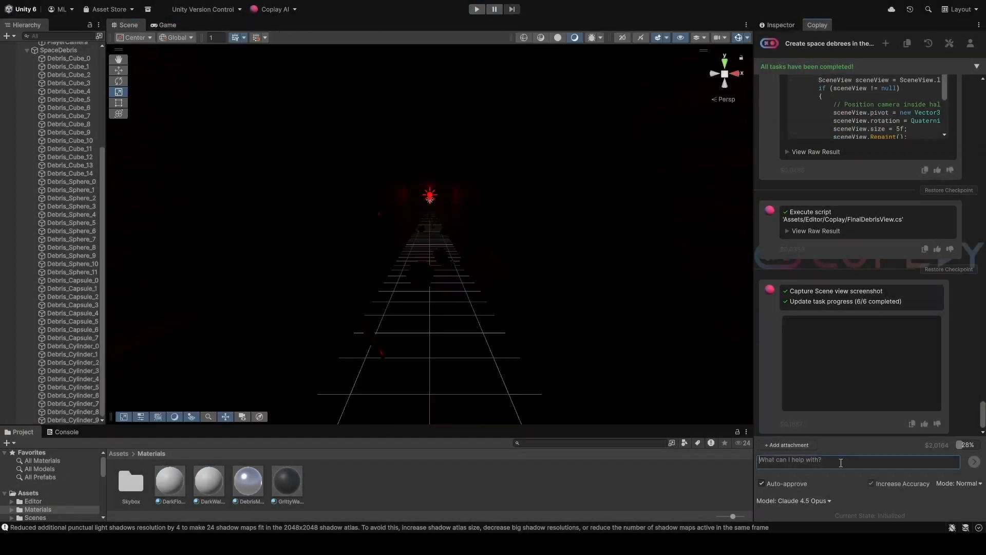
click(726, 409)
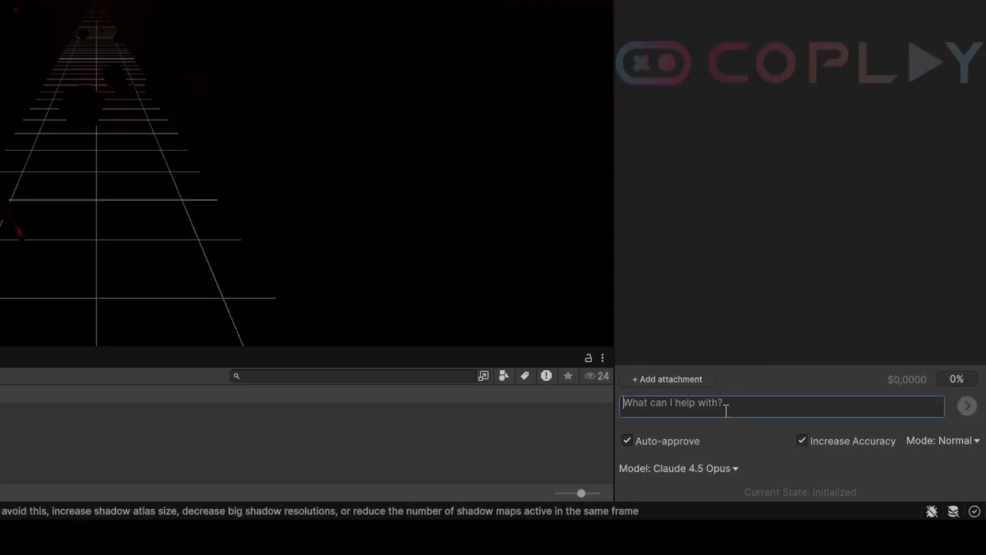
text(Make )
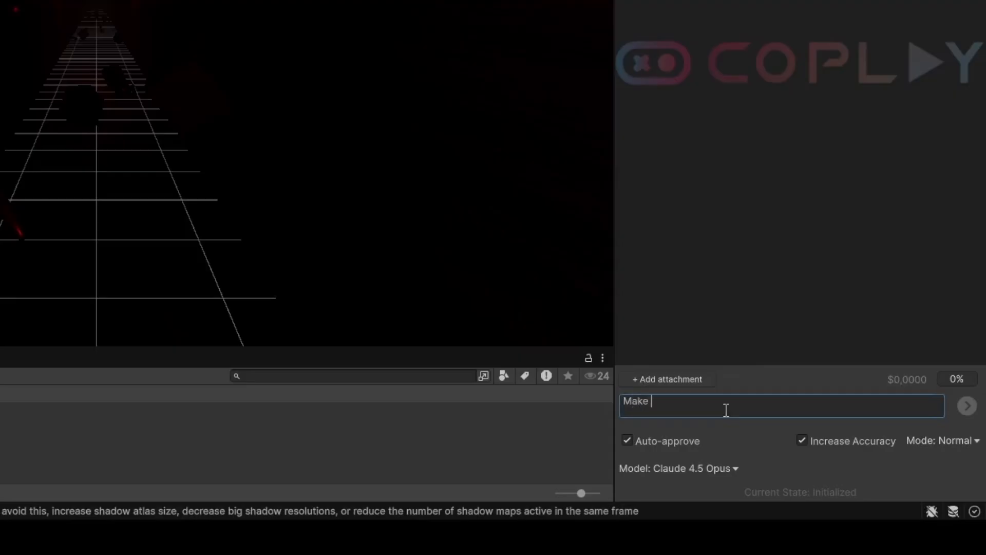
text(all the debris able)
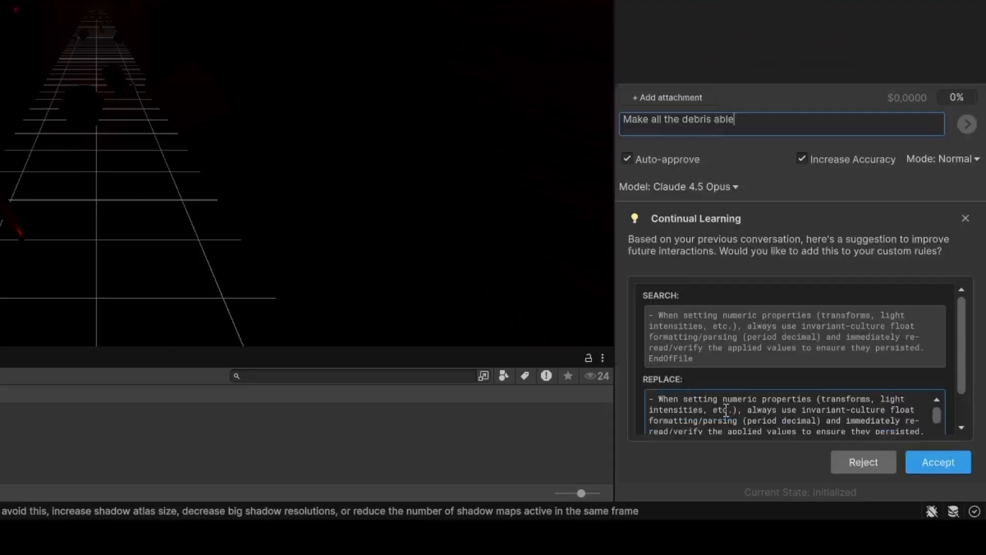
text( to be pushed by the player)
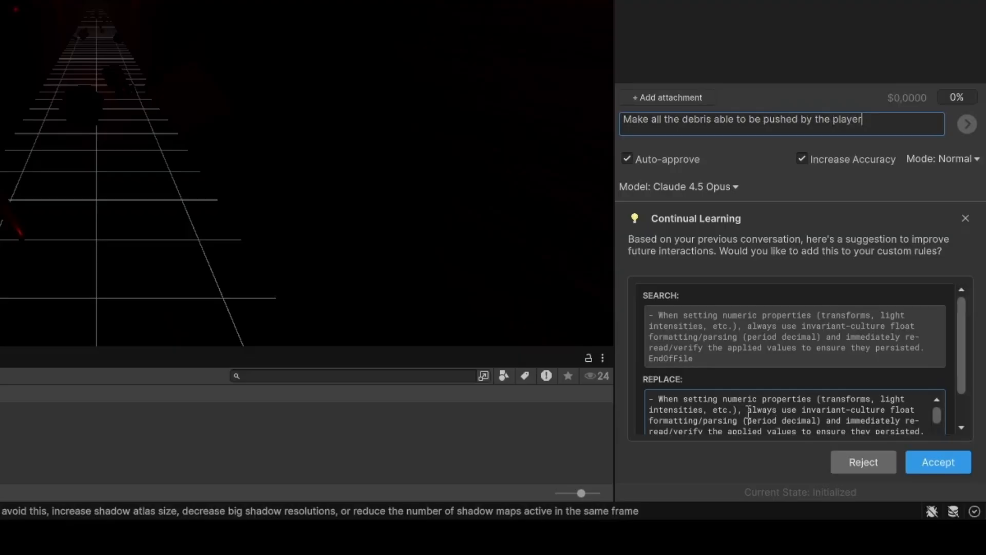
click(938, 462)
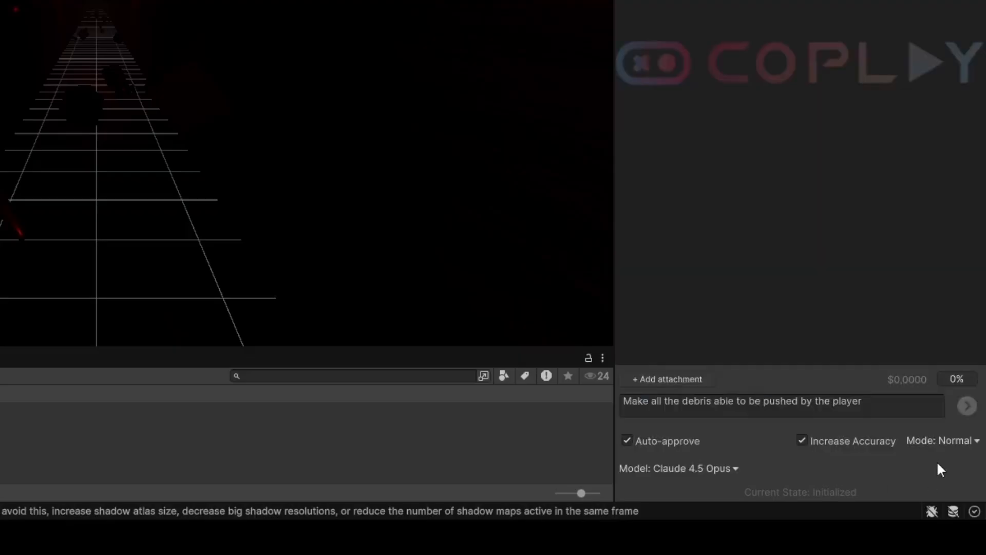
key(ctrl+a)
key(Return)
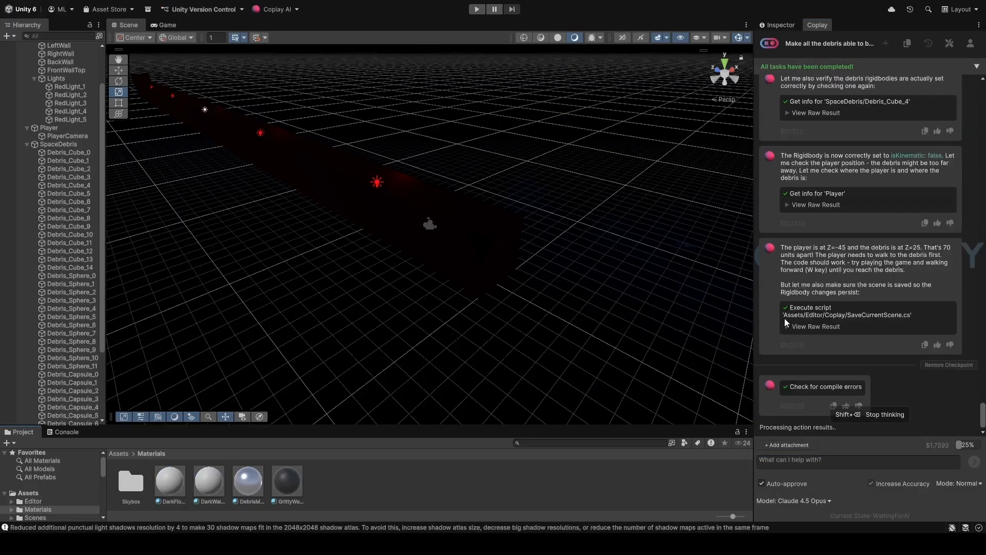
Play-test walking forward through the hallway to check pushing the debris, and stop Play mode
click(477, 9)
key(w)
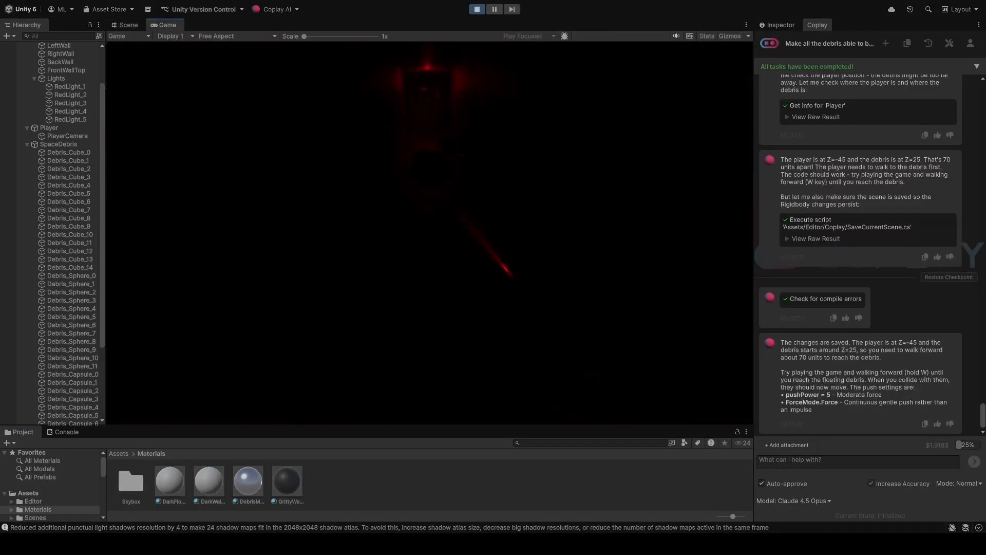
click(477, 9)
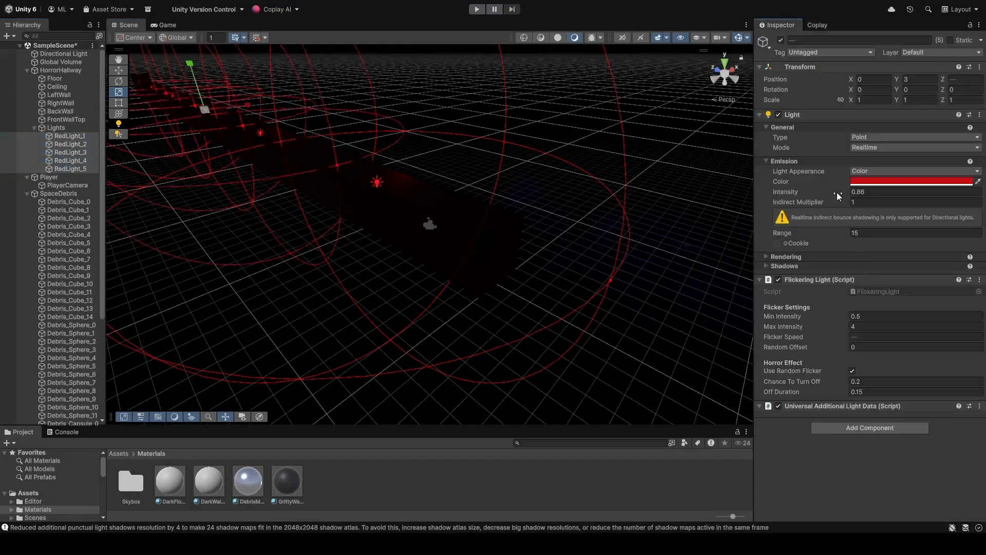
Raise the intensity of all five red lights to 2.06 and play-test the brighter hallway
drag(837, 192, 843, 192)
click(166, 25)
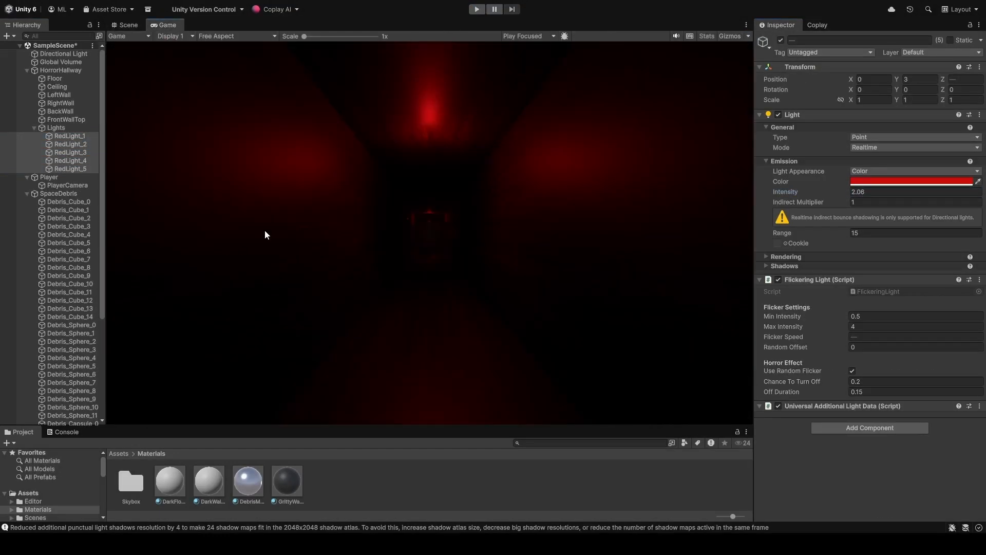
click(477, 9)
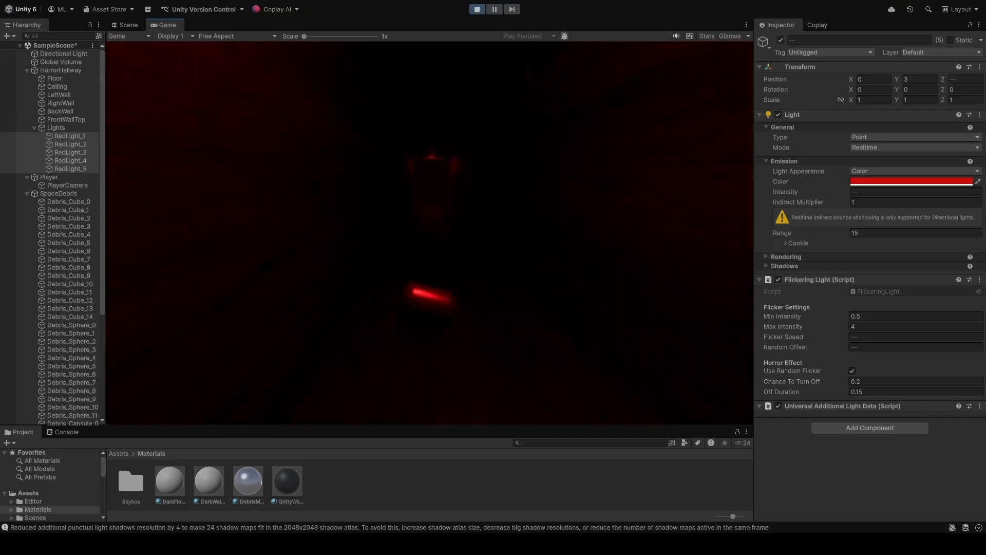
click(477, 8)
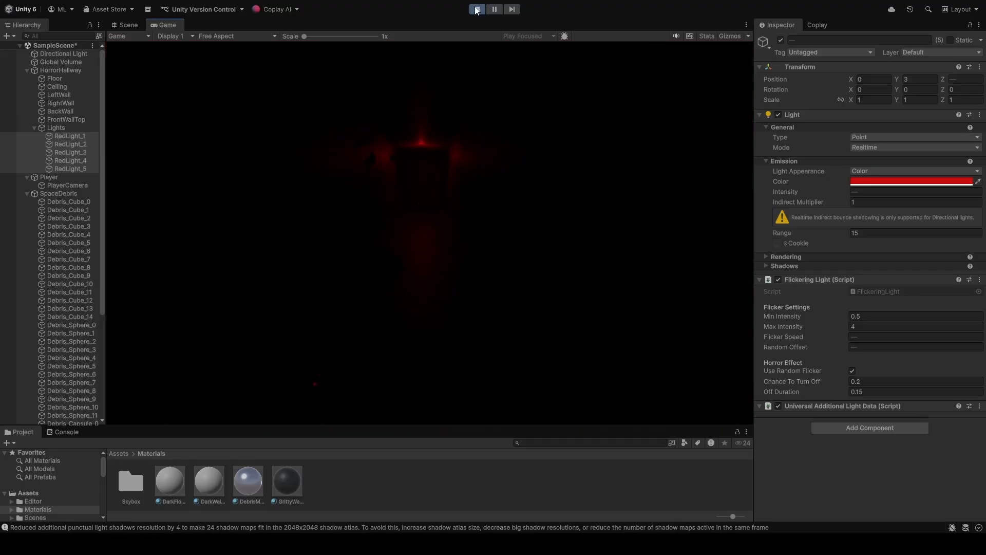
In a new Coplay chat, request a space background sound, a walking sound and a light flicker sound
click(821, 27)
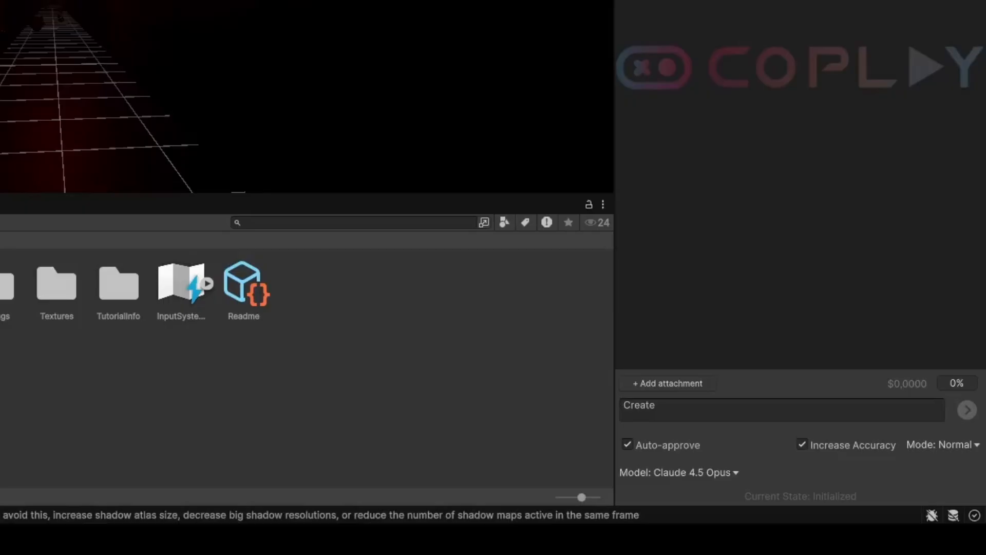
click(700, 405)
click(702, 407)
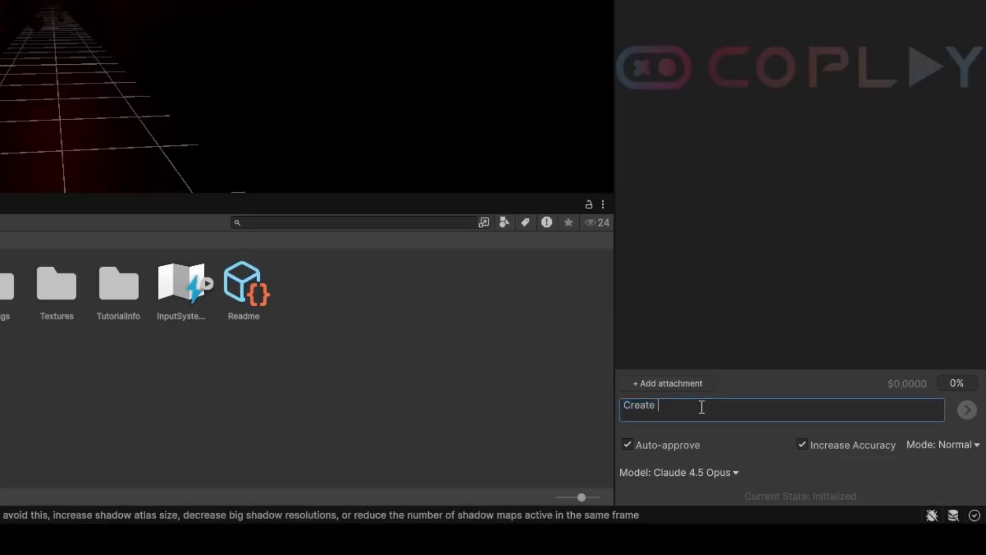
text(a space sound for back groun)
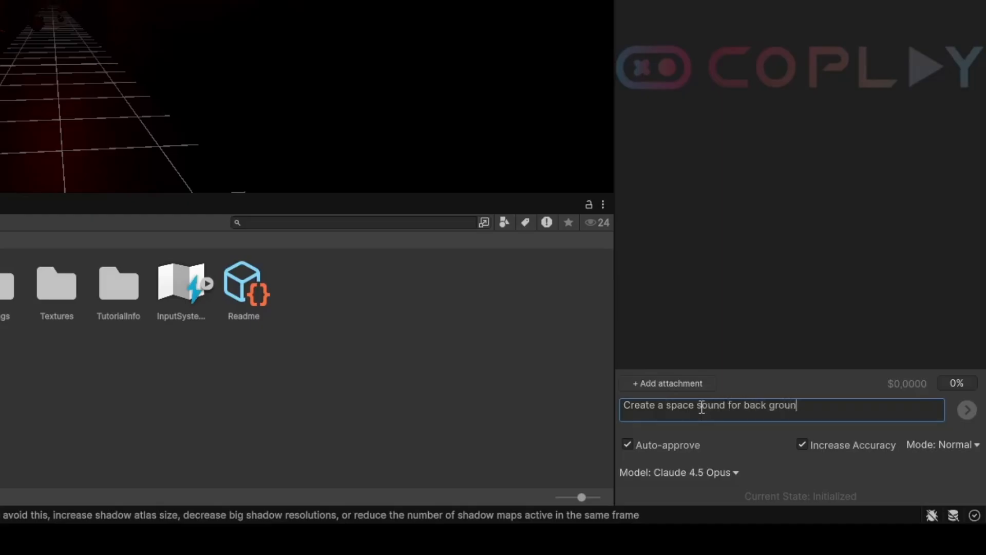
text(d sound then ad a sound for wal)
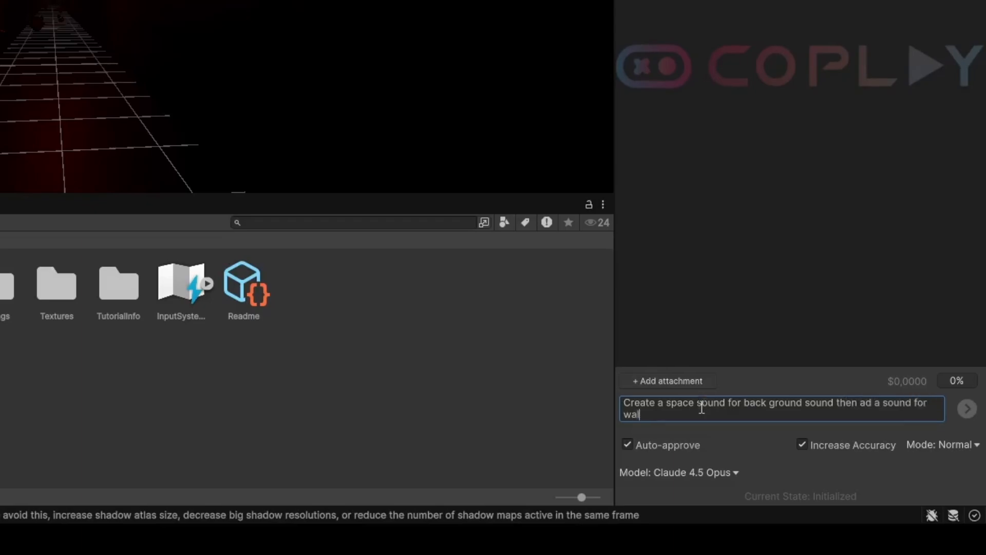
text(king and then one for the light fl)
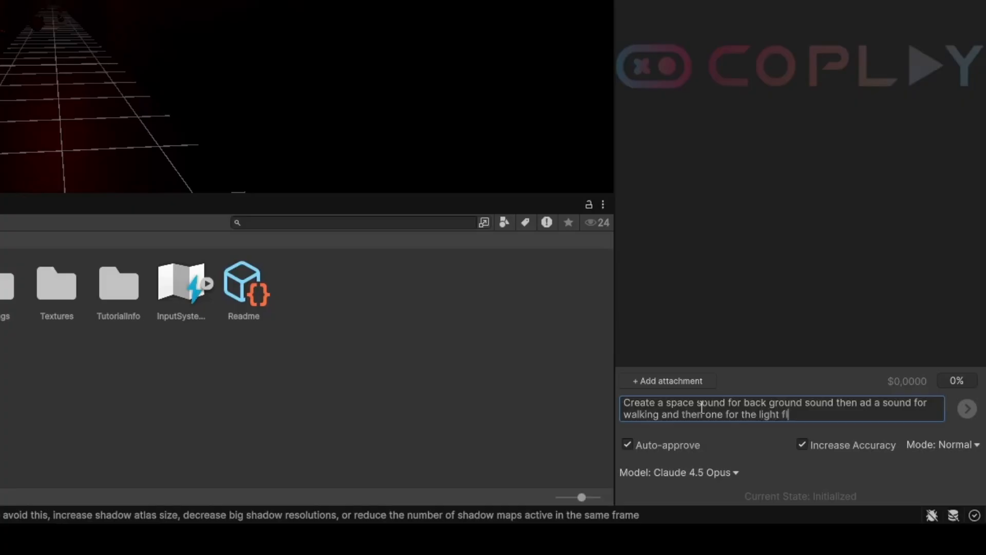
text(icker)
key(Return)
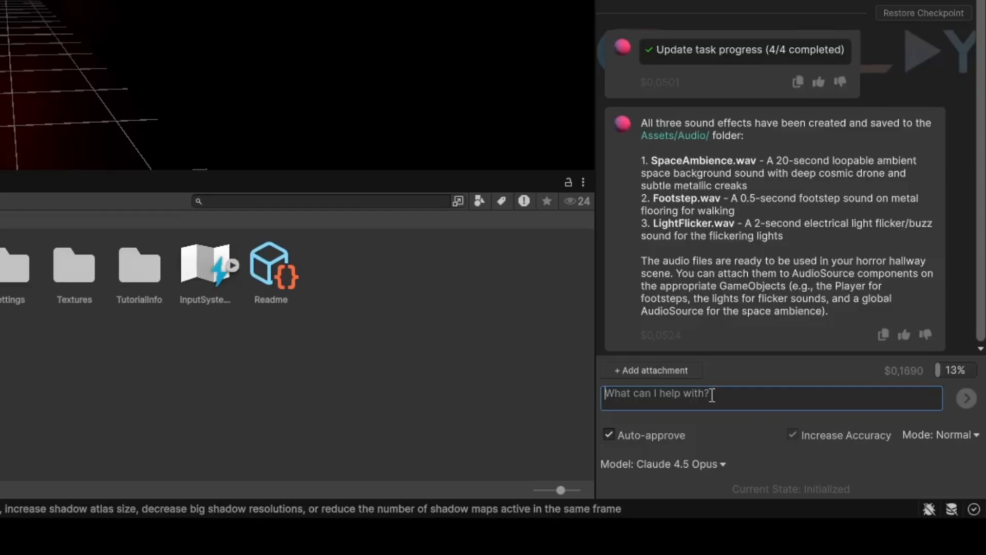
Ask Coplay to set up the created sounds in the scene, and enlarge the Scene view's height
text(can you set it up for me)
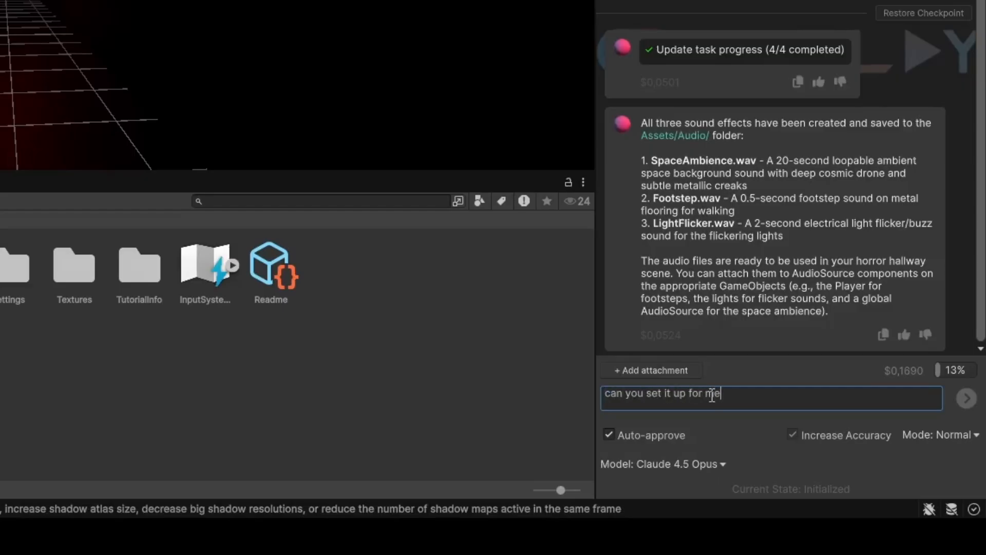
key(Return)
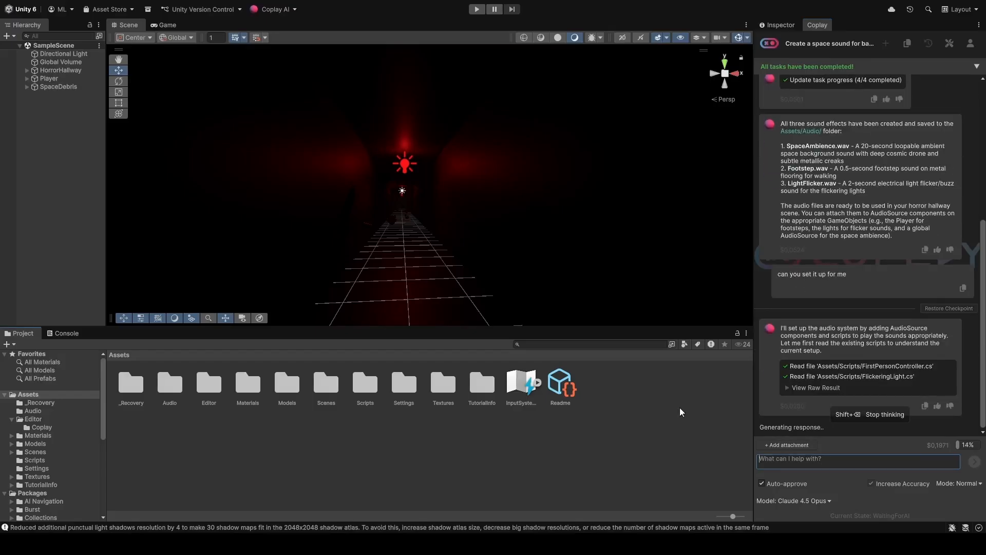
drag(507, 328, 507, 413)
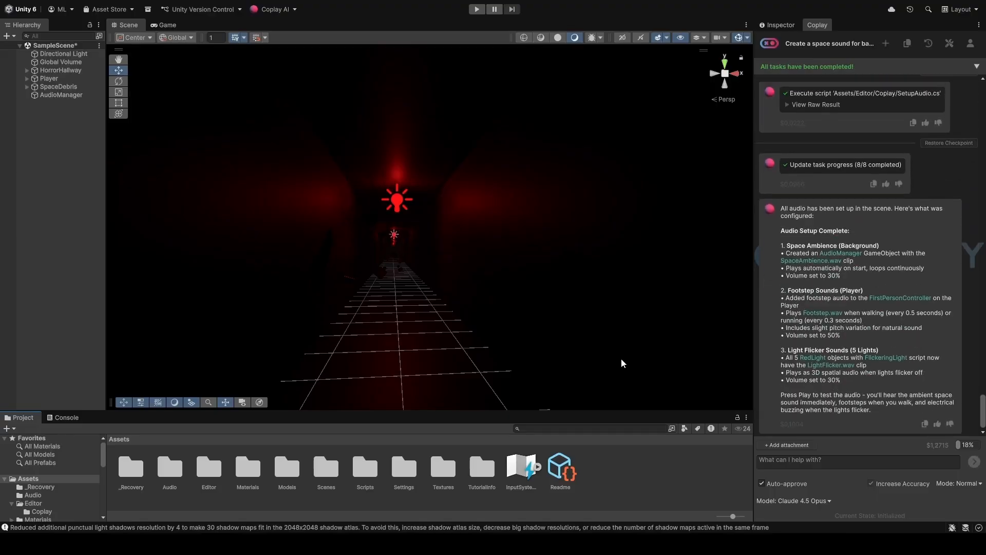
Play-test the hallway to check the ambience, footstep and flicker audio, stop Play mode and view the Console messages
click(476, 9)
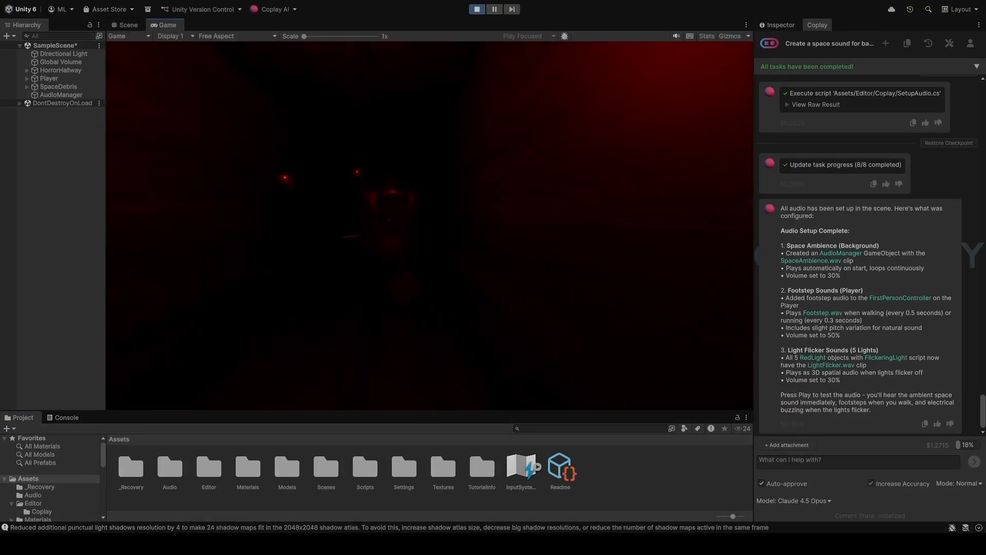
key(ctrl+p)
click(67, 417)
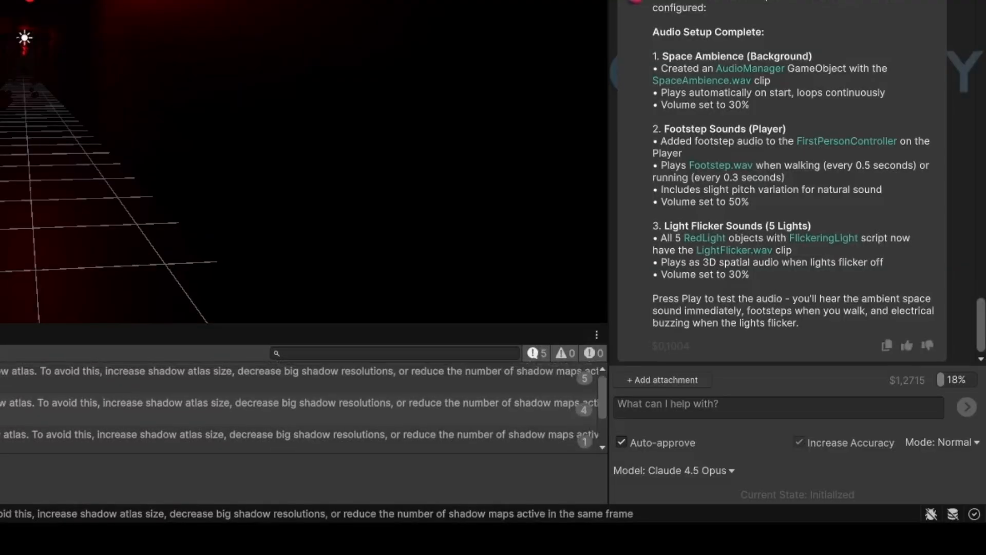
Tell Coplay that you cannot hear the footstep and light flicker sounds in the game
click(697, 405)
text(Cant hear)
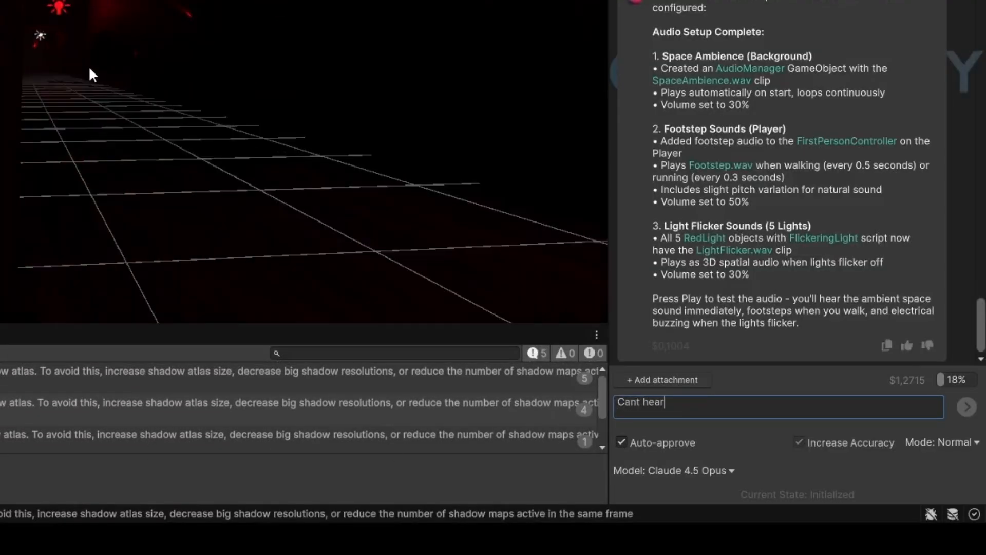
right_drag(88, 70, 0, 21)
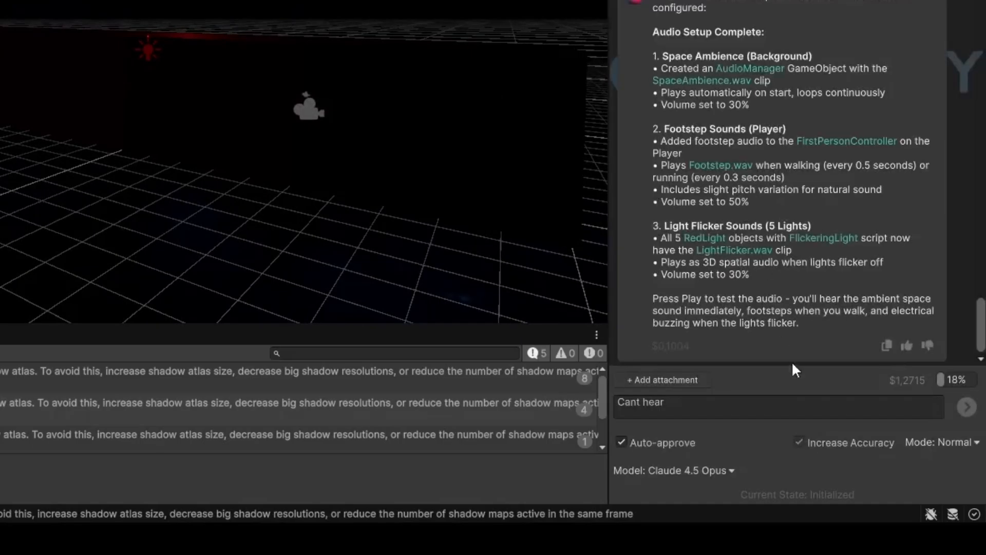
click(767, 402)
click(766, 402)
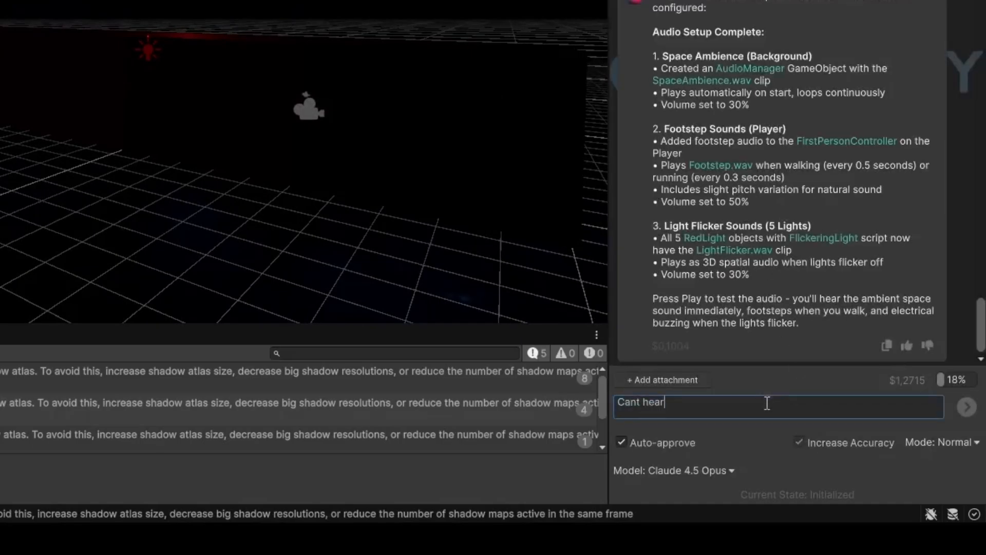
text(the footstep and light)
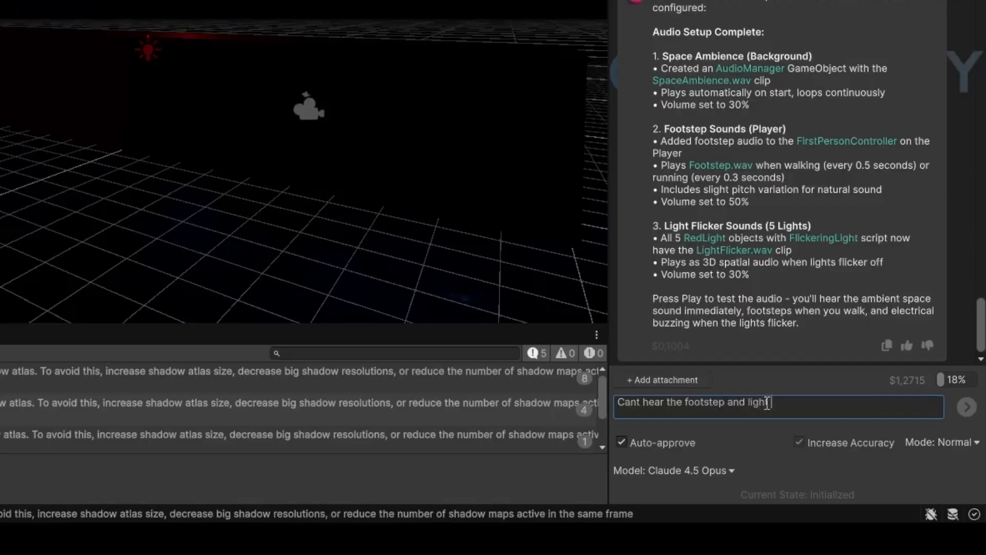
text( flicker sound in game)
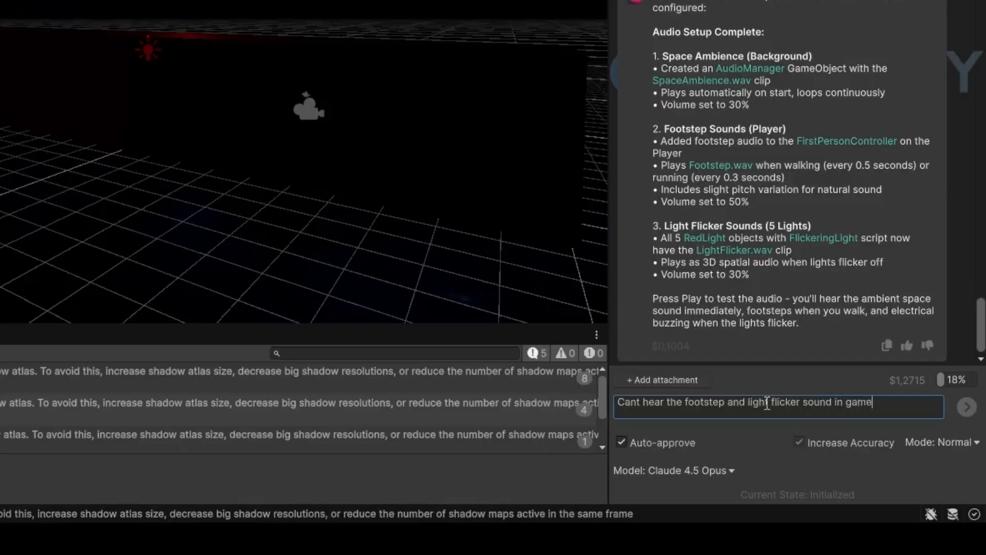
key(Return)
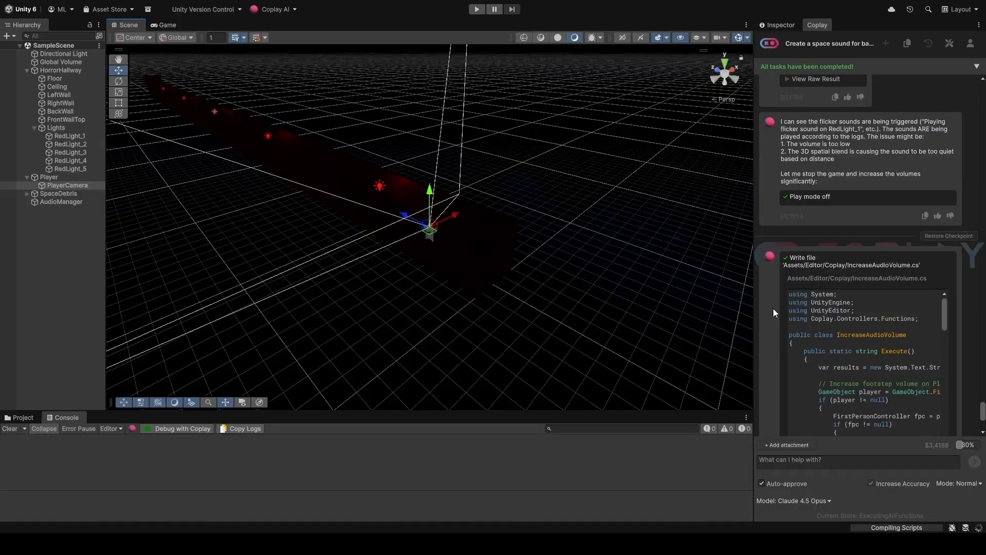
Show the project assets, walk forward through the running hallway to check the footstep and flicker sounds, and start another play-test
click(21, 419)
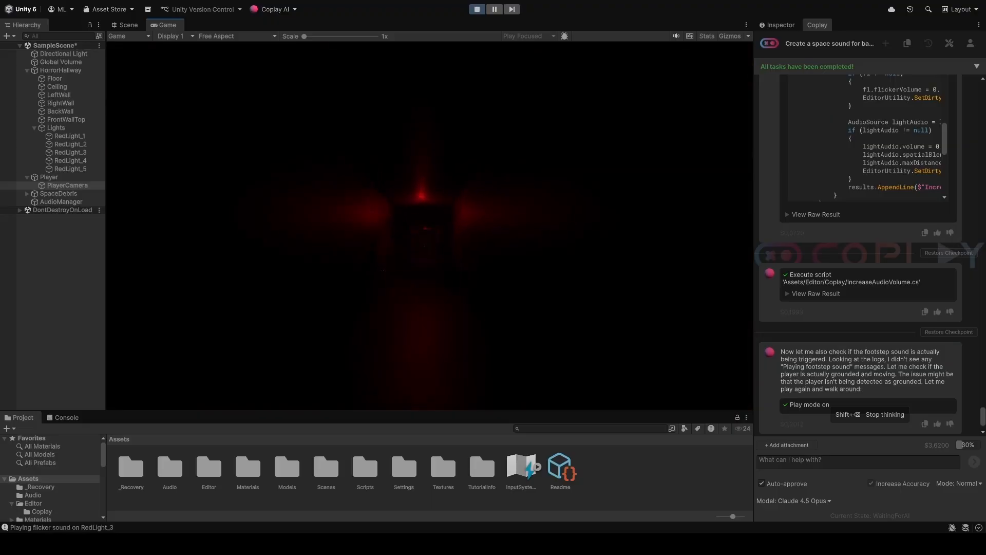
key(w)
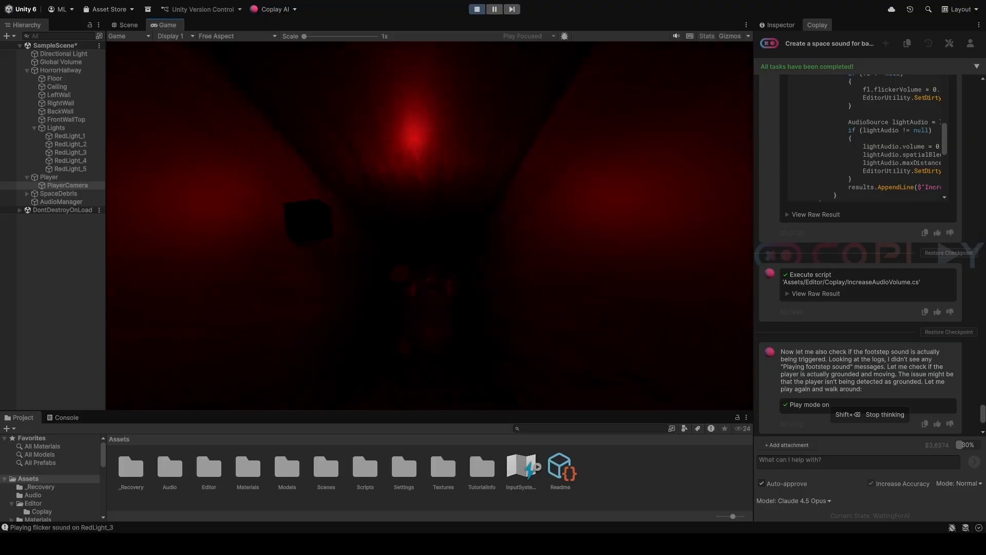
key(w)
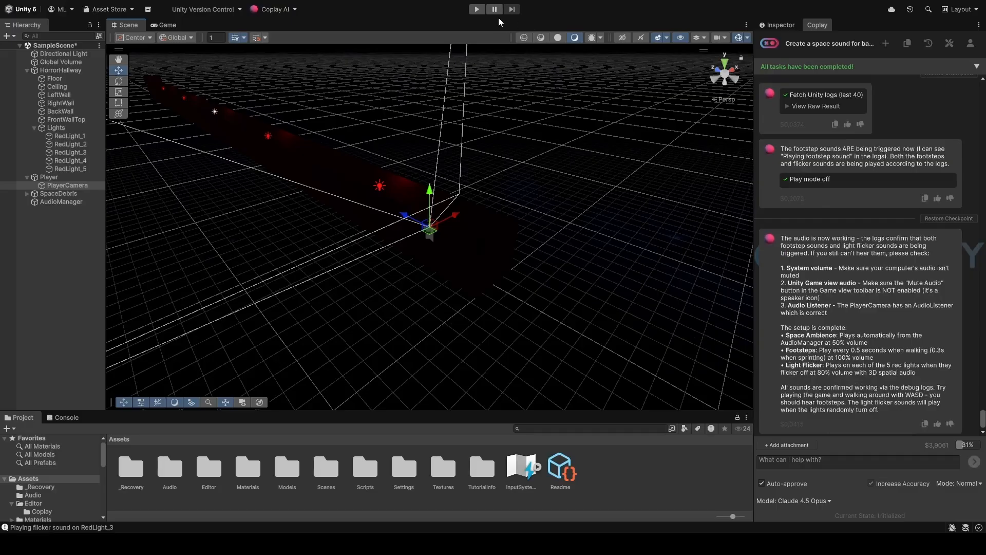
click(477, 9)
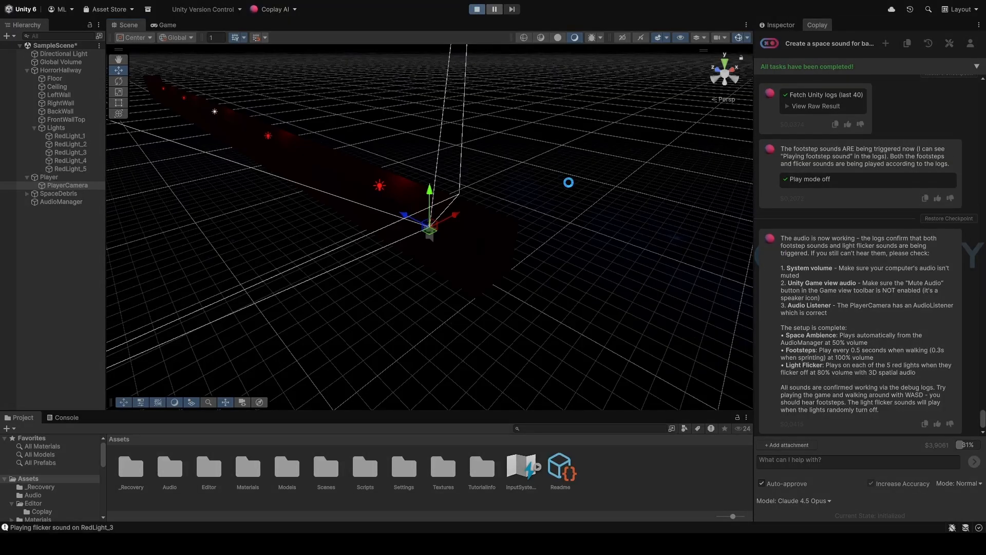